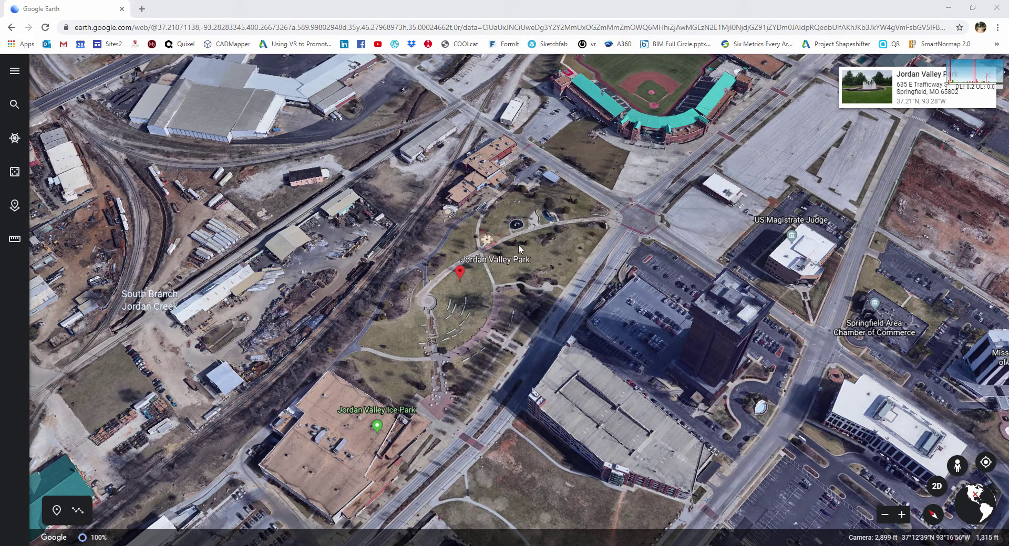
- Raise the open-windows switcher over the Jordan Valley Park aerial in Google Earth
key(alt+Tab)
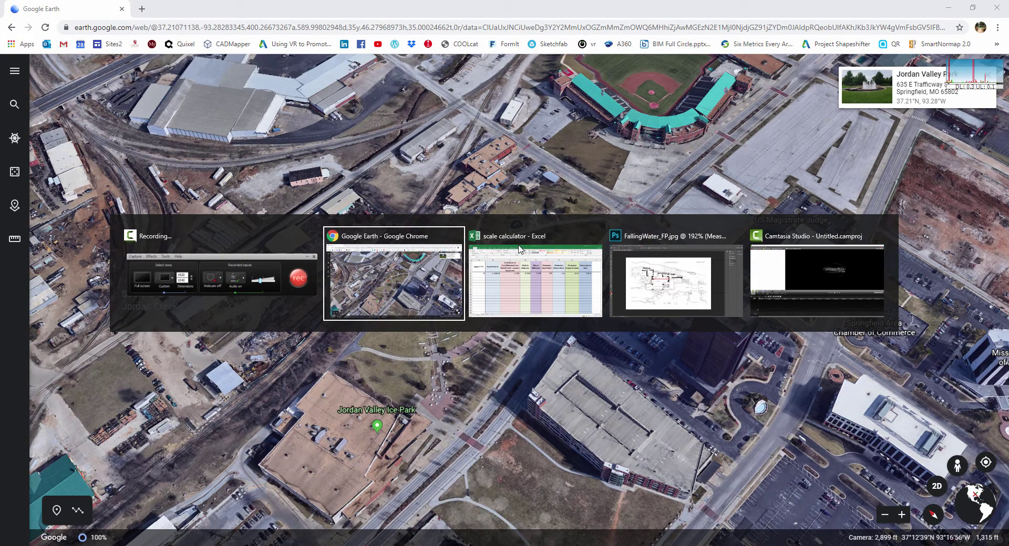
- Back in Photoshop's Fallingwater plan, test-move a red Measure segment, undo it, and select the Background layer
key(alt+Tab)
key(alt+Tab)
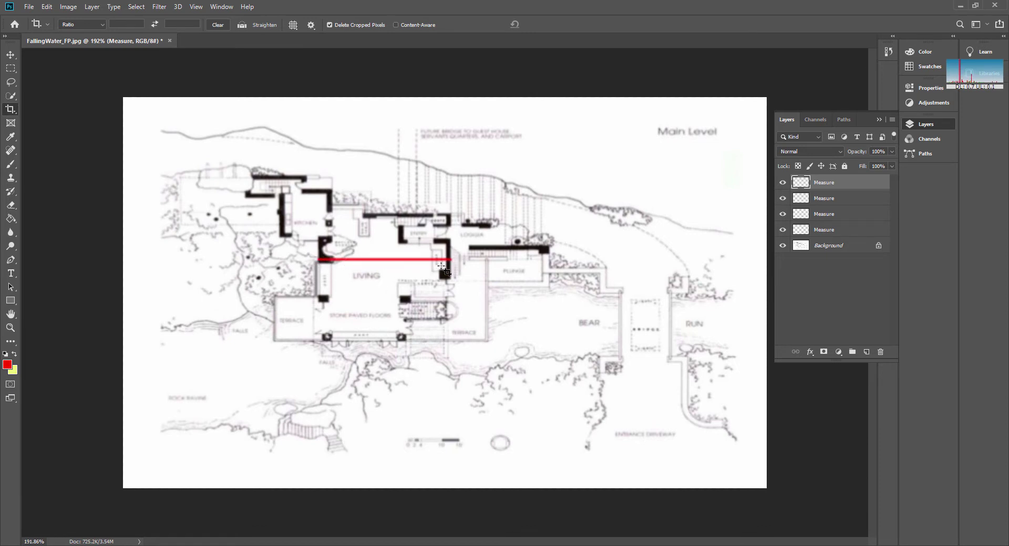
click(10, 55)
drag(330, 279, 426, 441)
key(ctrl+z)
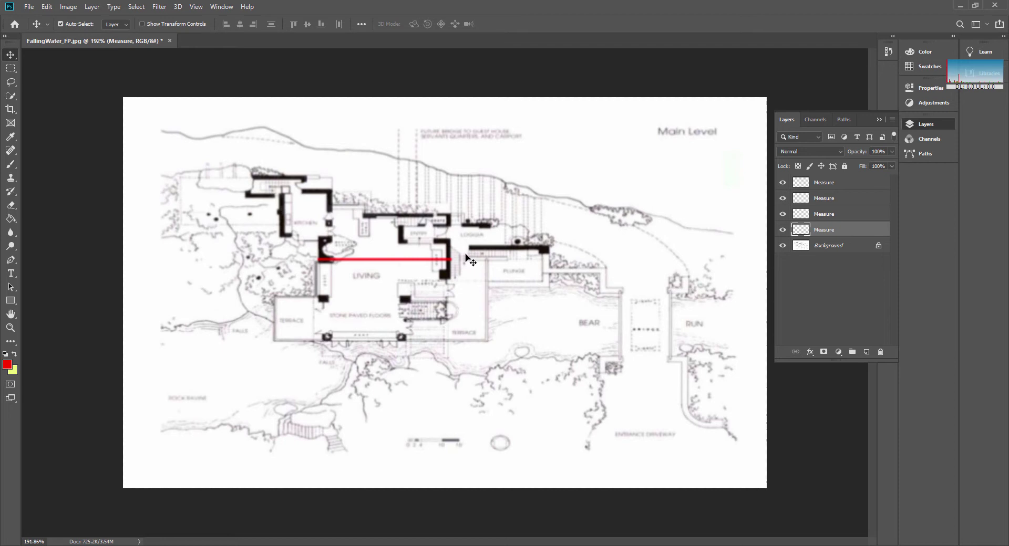
click(844, 247)
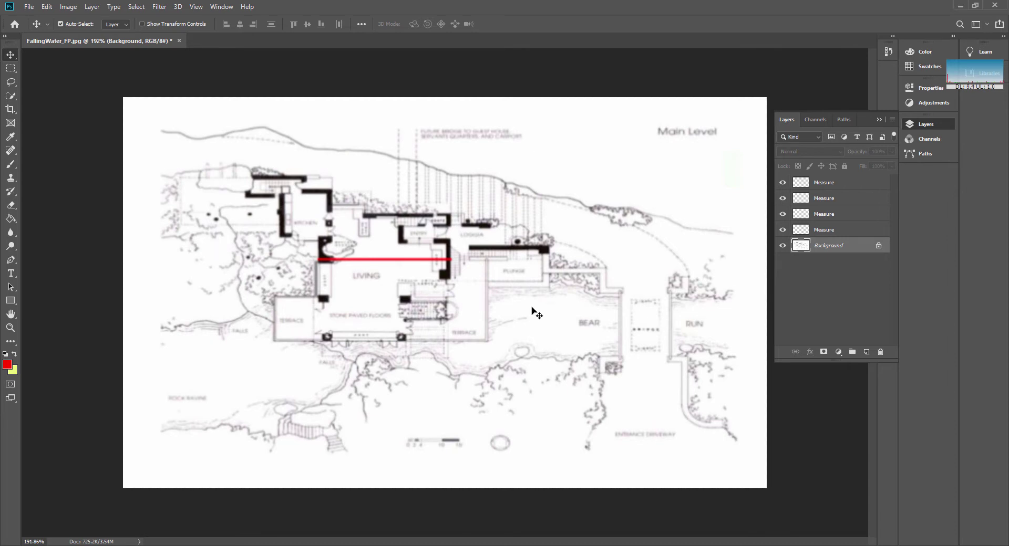
- Create a new document from the Custom 24 x 36 in @ 100 ppi preset
click(29, 7)
key(Escape)
key(ctrl+n)
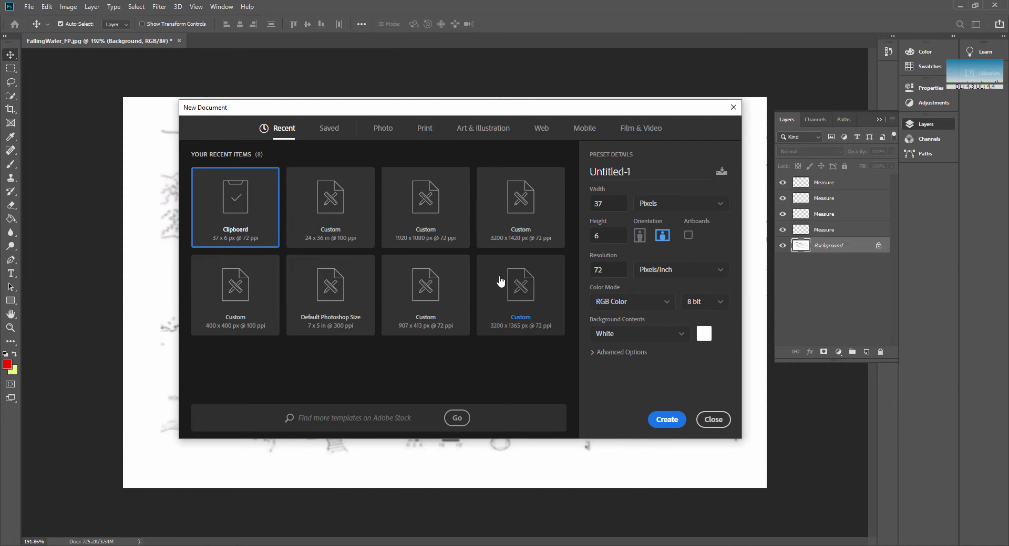
click(353, 213)
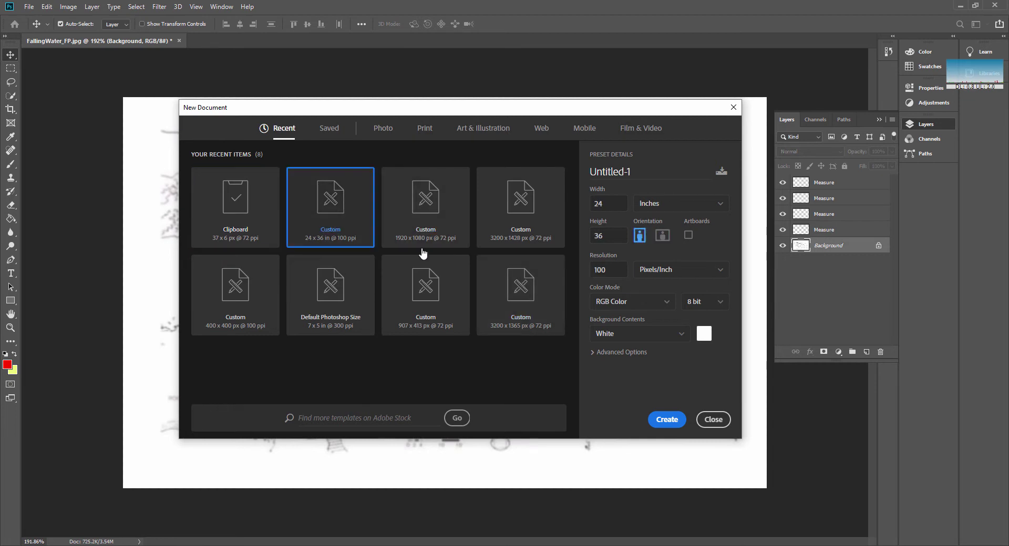
double_click(611, 238)
double_click(618, 270)
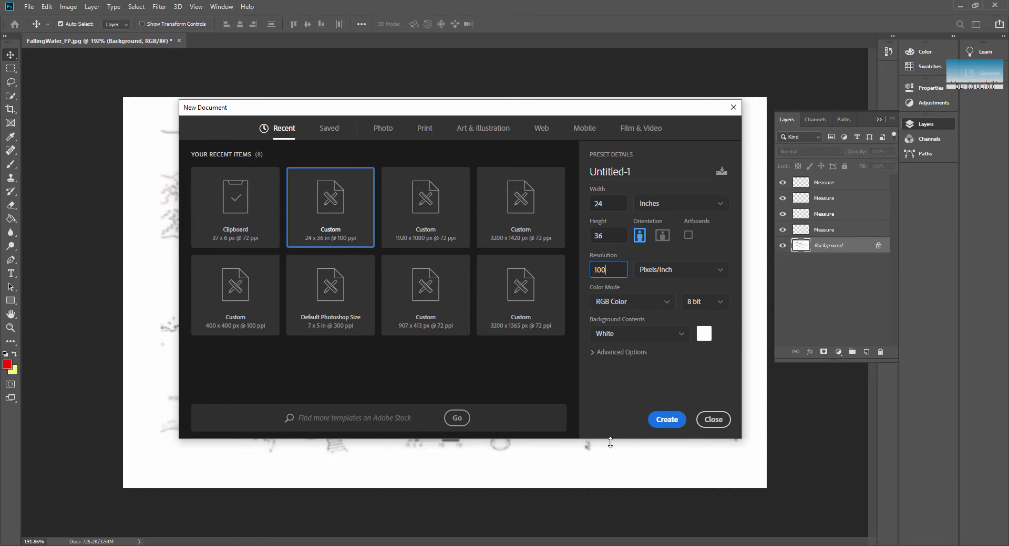
click(666, 420)
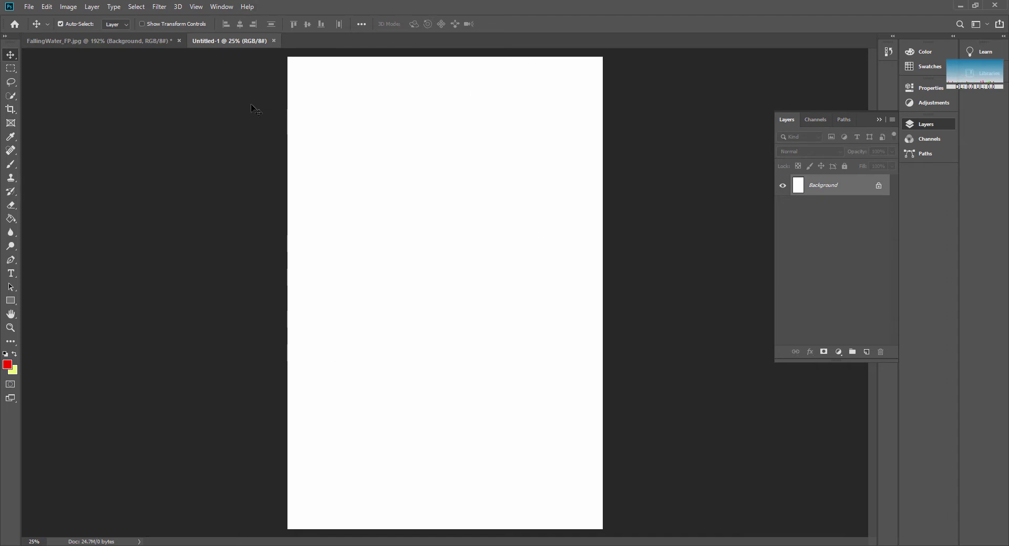
- Marquee-select the whole Fallingwater floor plan in FallingWater_FP.jpg and copy it
click(109, 40)
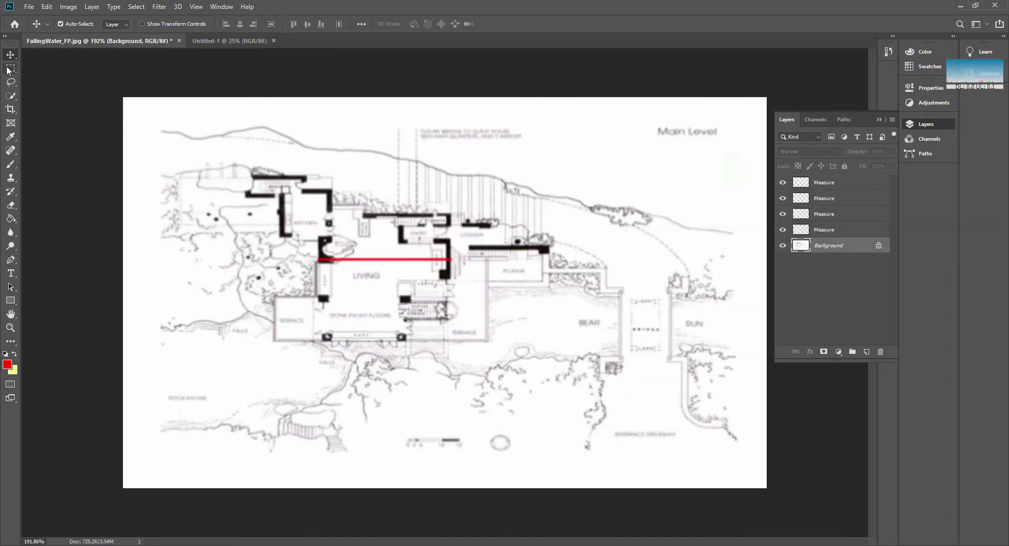
key(m)
drag(152, 116, 751, 469)
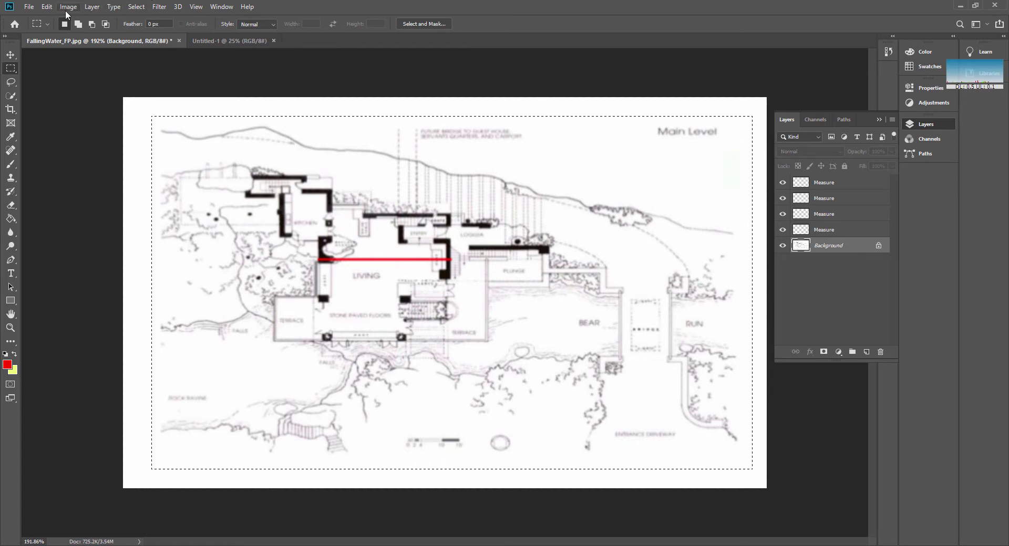
click(47, 7)
click(59, 82)
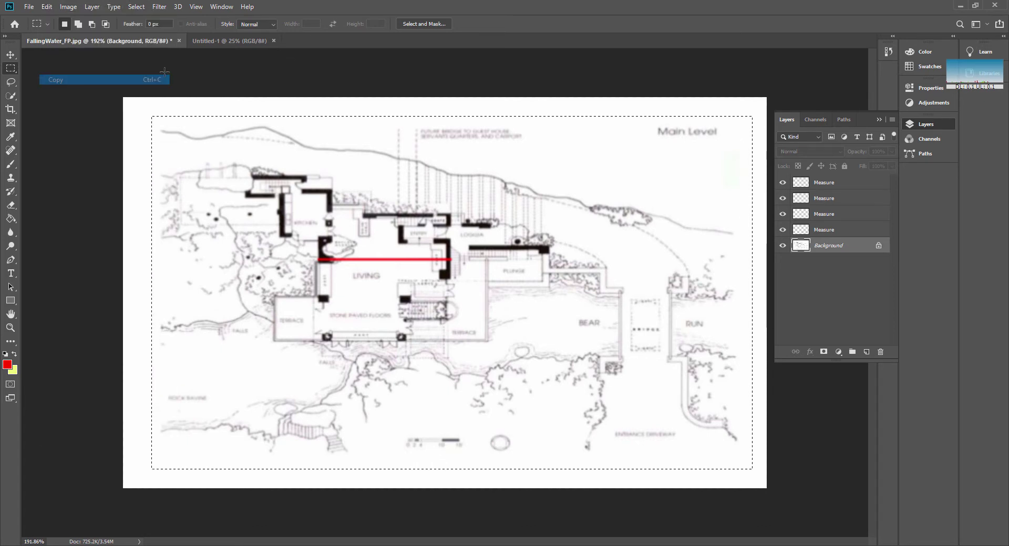
- Paste the plan into Untitled-1 as Layer 1 and move it to the upper part of the page
click(205, 42)
click(47, 7)
click(59, 99)
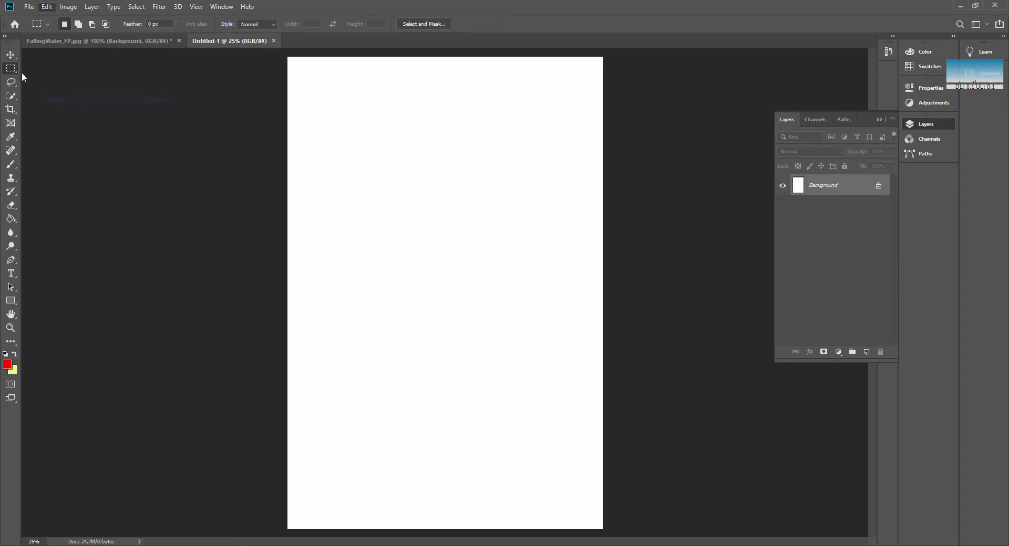
click(10, 54)
drag(453, 289, 444, 168)
click(11, 328)
scroll(444, 168, up, 4)
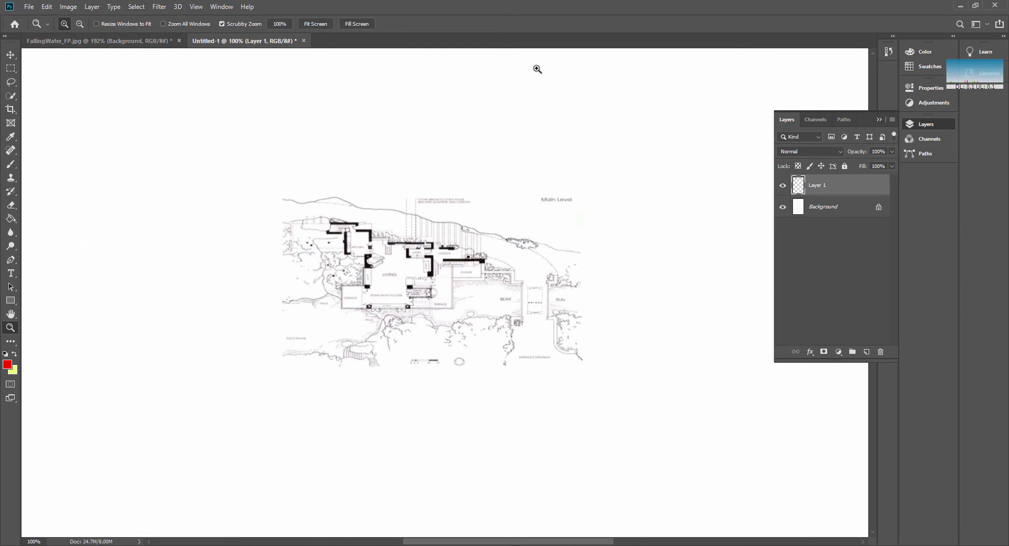
- Show rulers and pull two vertical guides onto the floor plan, one at 10 inches
click(198, 7)
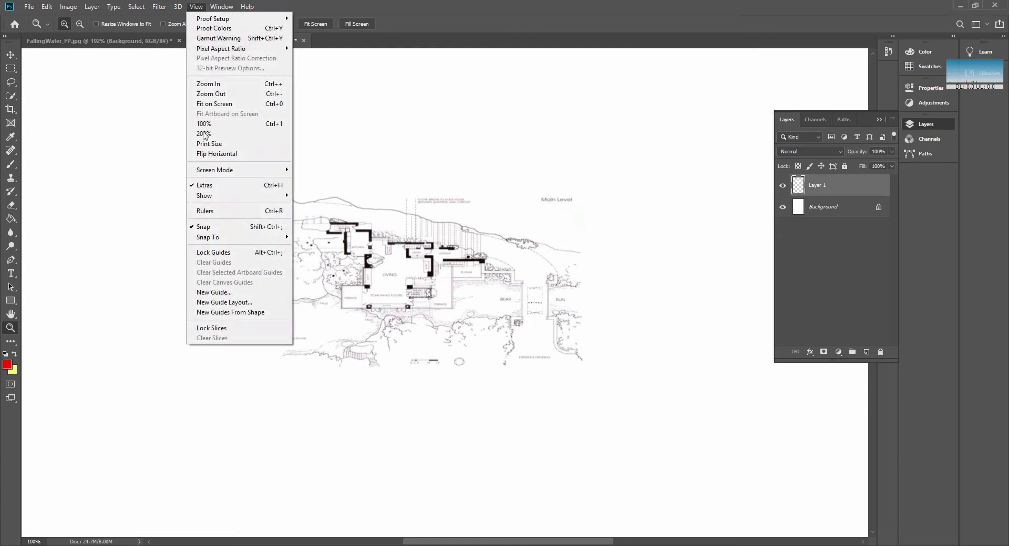
click(206, 209)
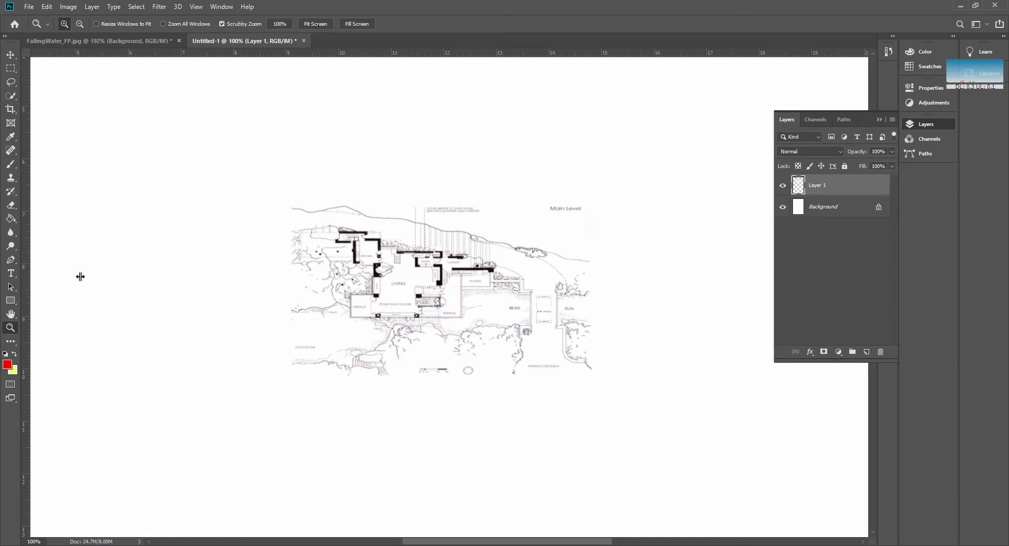
drag(80, 277, 338, 349)
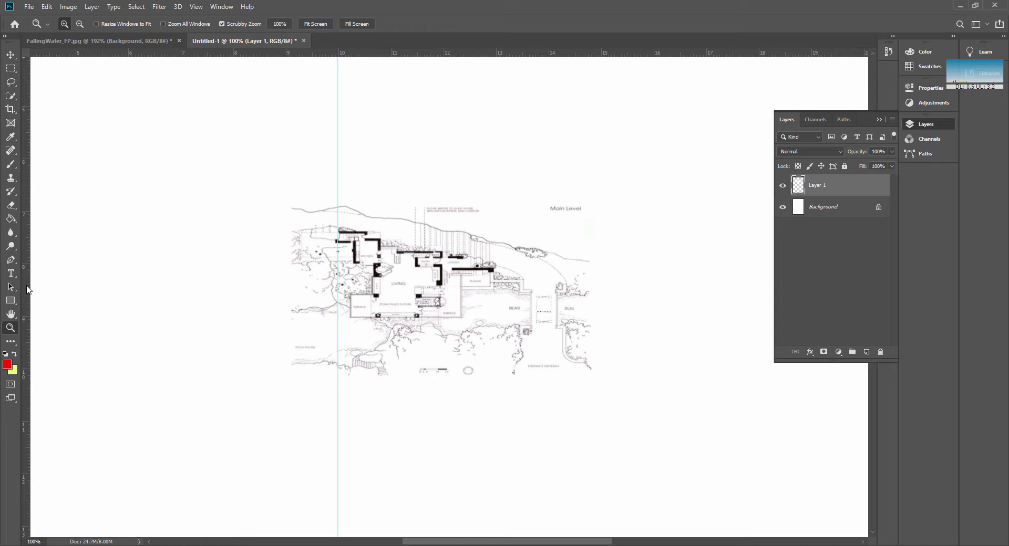
mouse_move(29, 291)
mouse_down()
mouse_move(176, 345)
mouse_move(389, 344)
mouse_move(594, 371)
mouse_up()
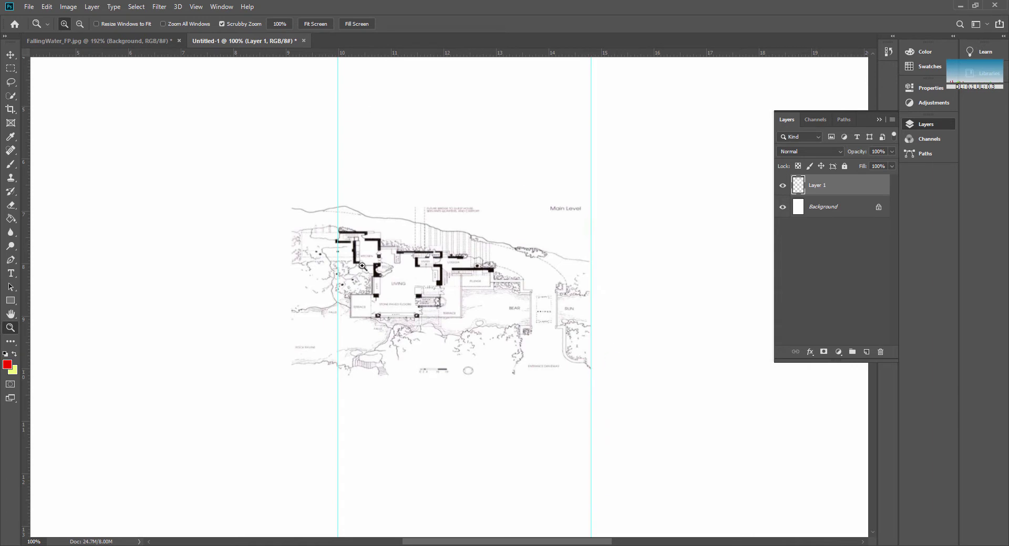
click(10, 54)
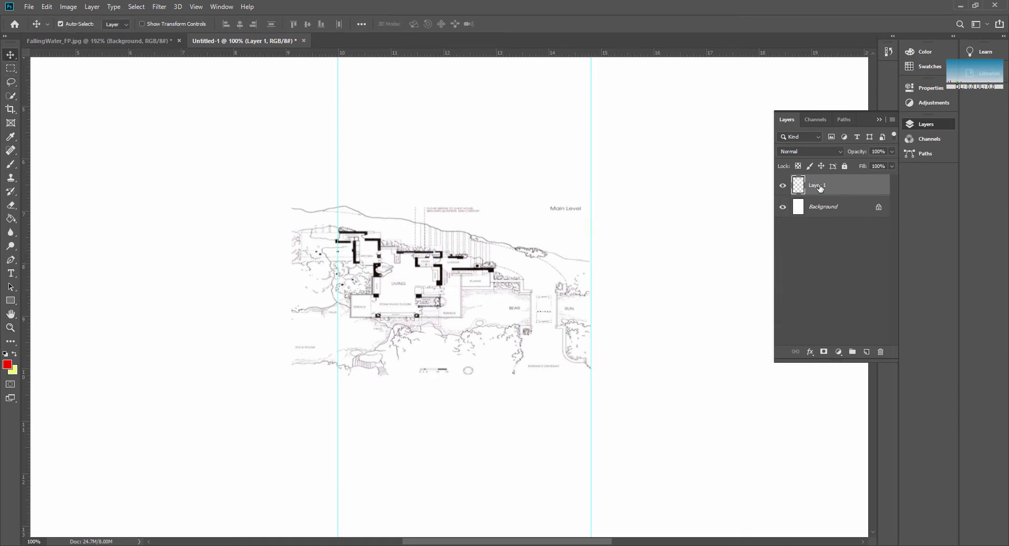
- Rename Layer 1 to 'Floor Plan' and shift it left on the page
double_click(818, 186)
text(Floor Plan)
key(Return)
drag(431, 296, 395, 294)
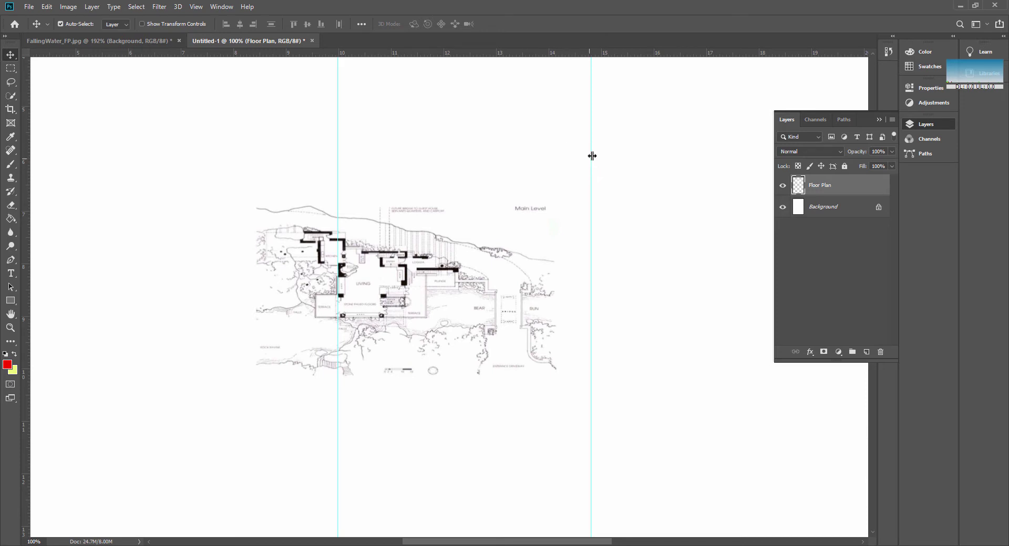
- Move the right guide to 11.313 inches and zoom the plan to 200%
drag(588, 152, 407, 169)
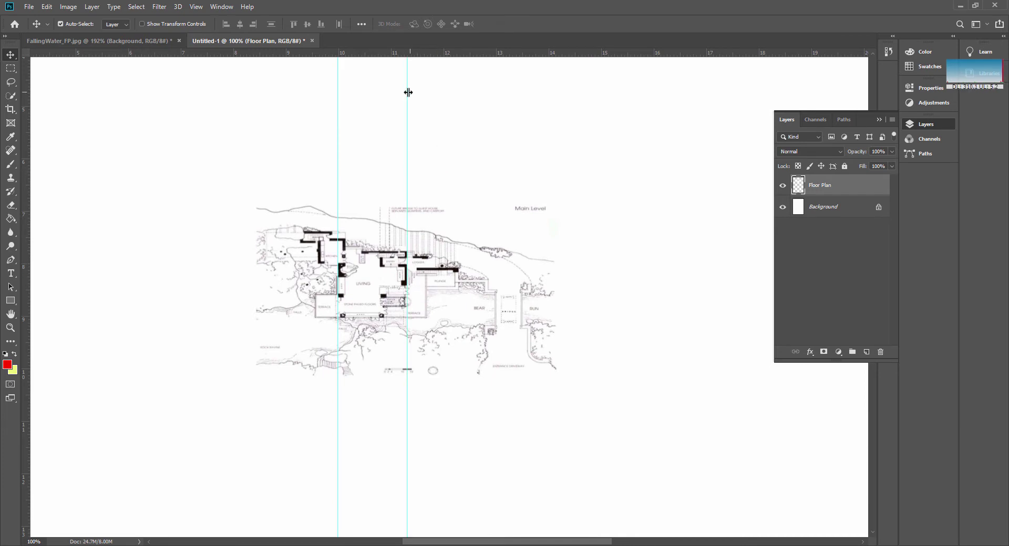
drag(406, 93, 406, 94)
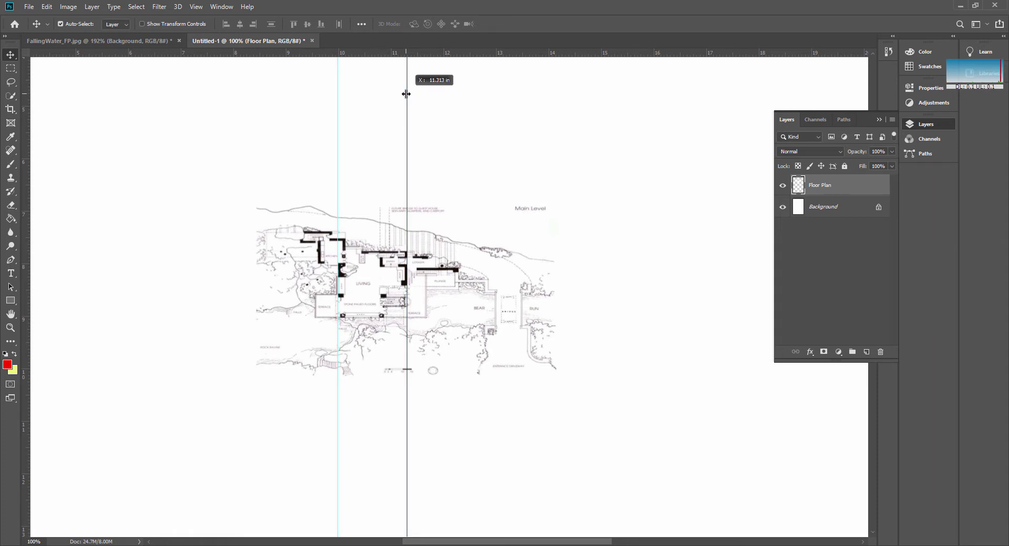
drag(406, 94, 408, 94)
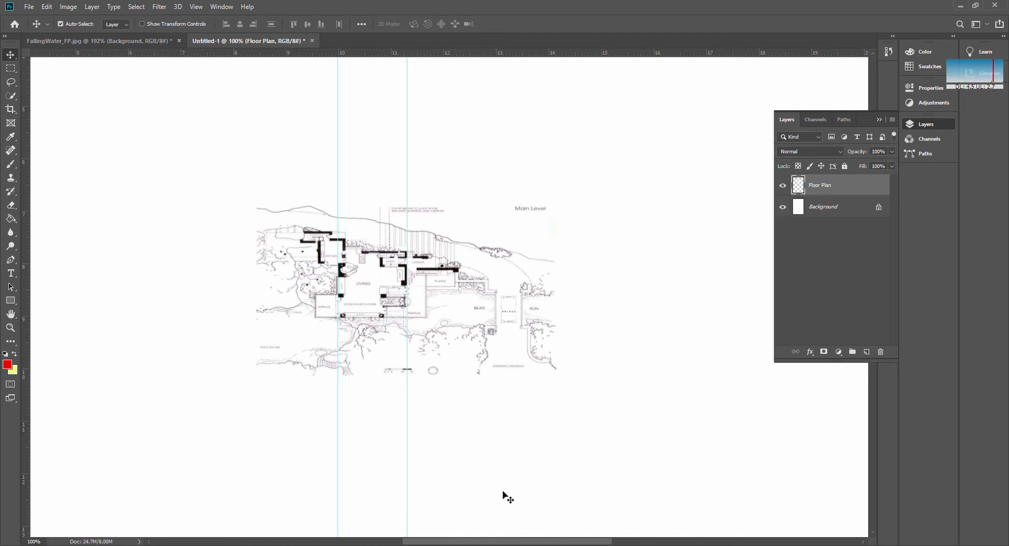
click(12, 325)
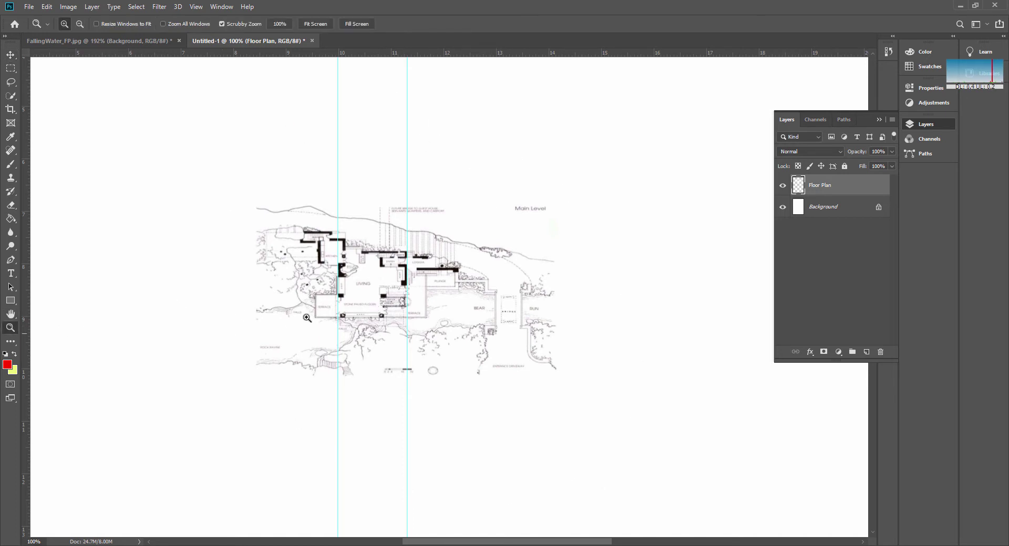
click(382, 271)
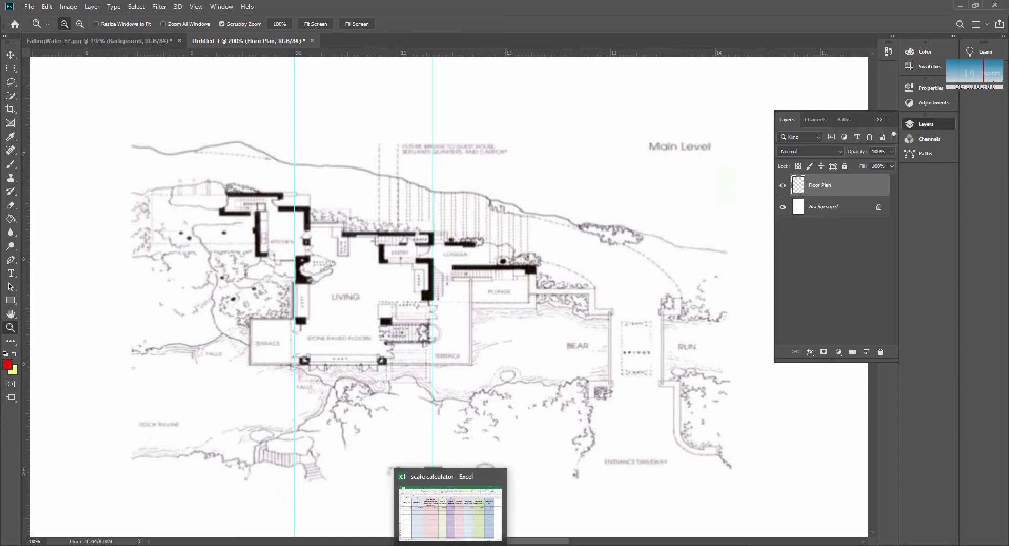
- In the Excel scale calculator, enter 16 in A2 and 40 feet in F2, giving 2.50 inches
click(450, 504)
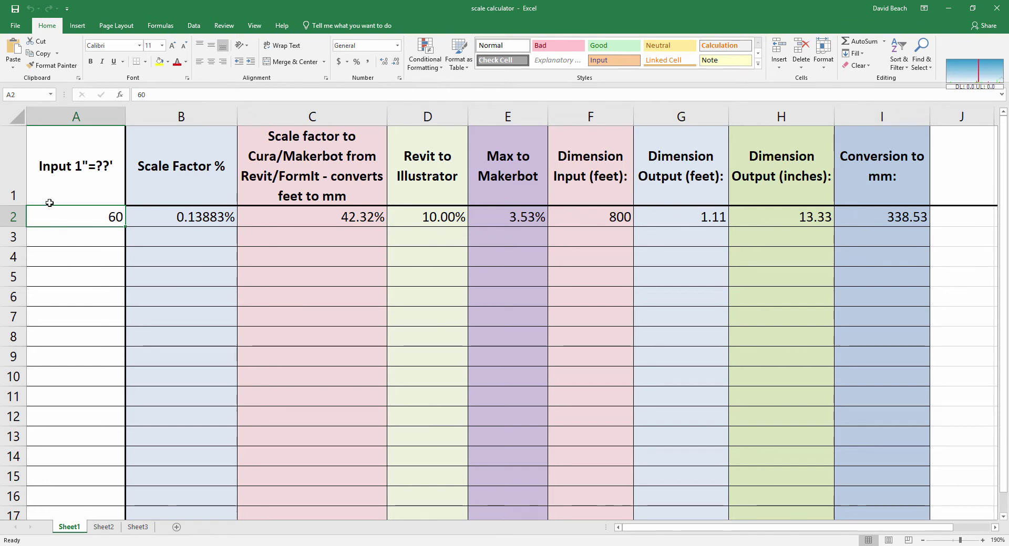
text(16)
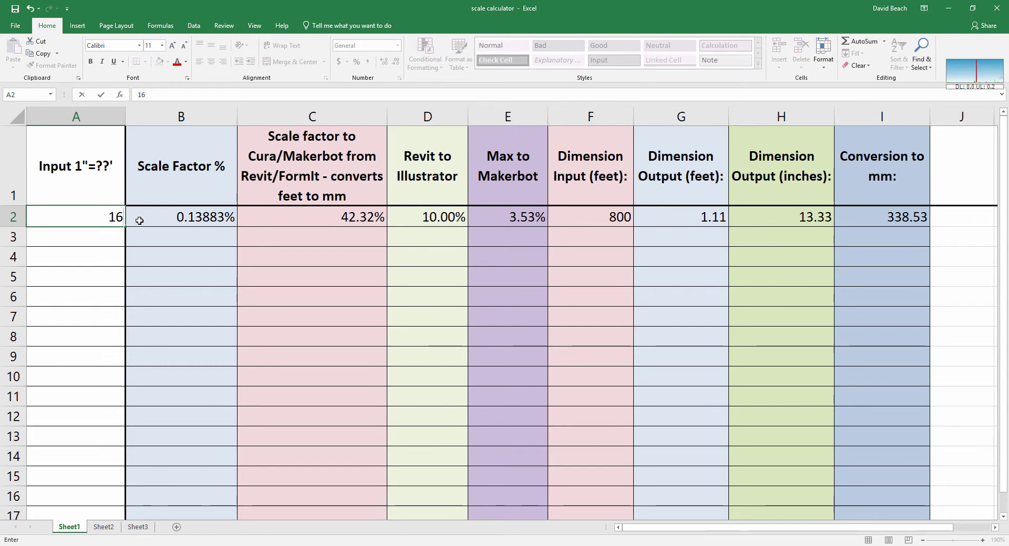
click(97, 245)
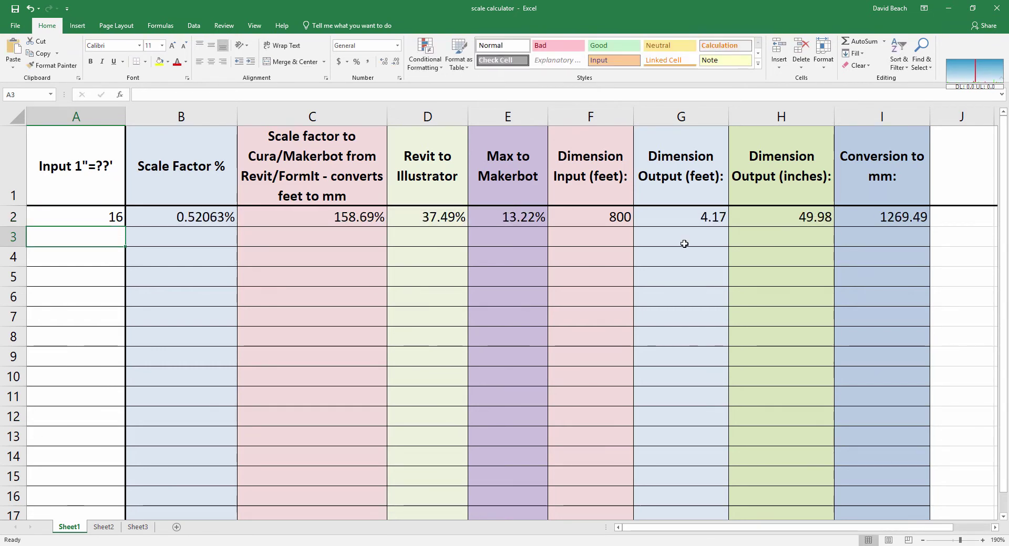
click(609, 217)
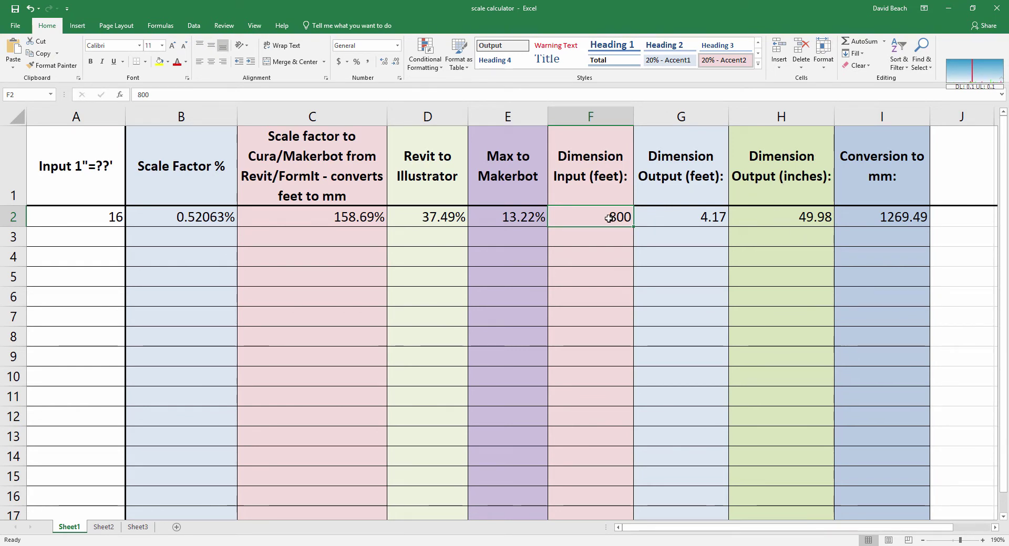
text(40)
click(674, 239)
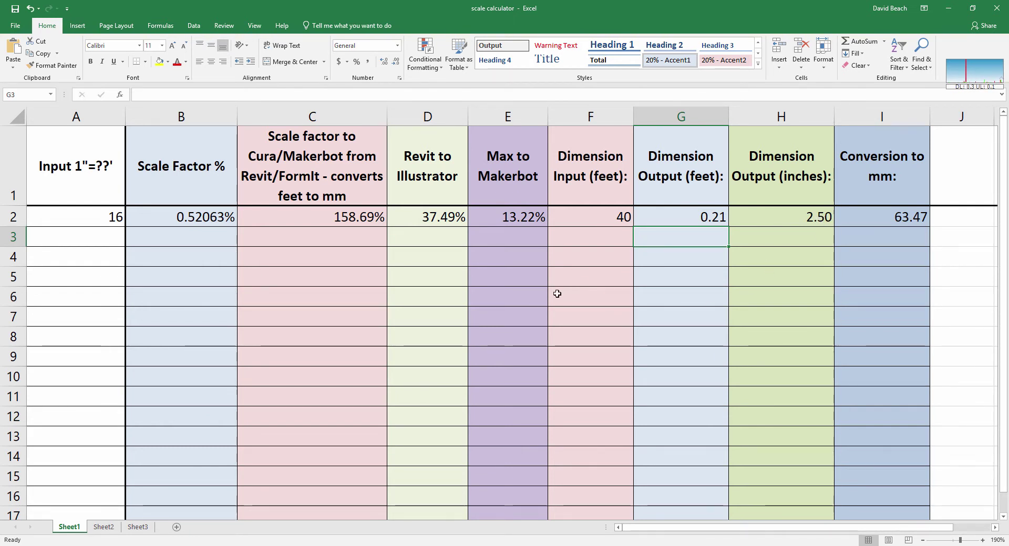
key(alt+Tab)
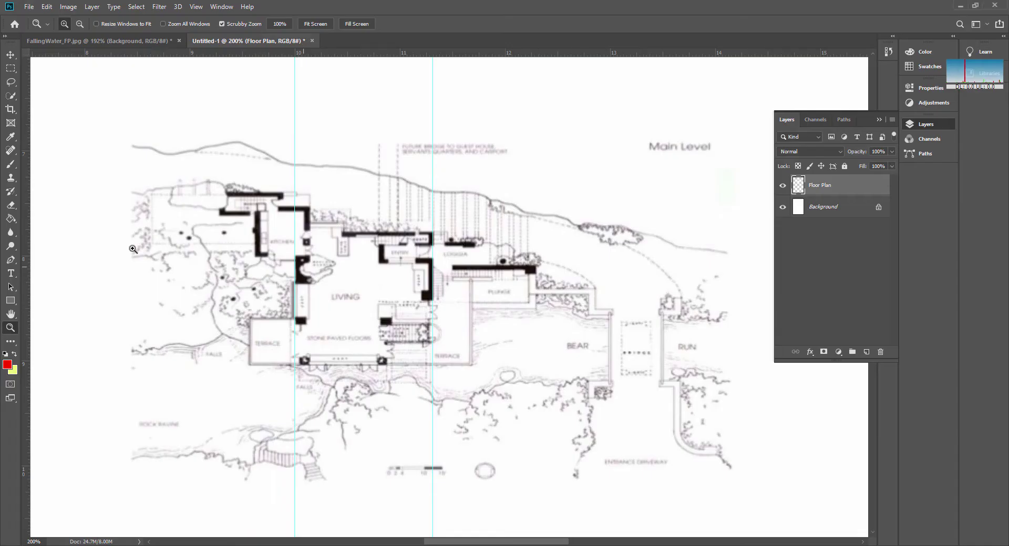
- Add another vertical guide across the floor plan and start launching Calculator from the Start menu
drag(26, 221, 558, 188)
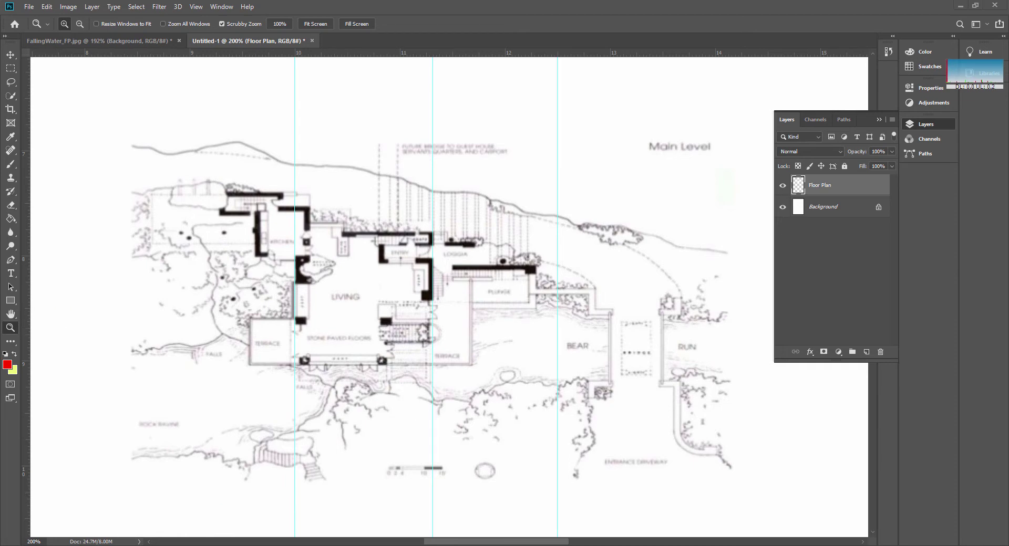
key(super)
- Open Windows Calculator over the drawing, enter 1.313, then clear the display
click(488, 425)
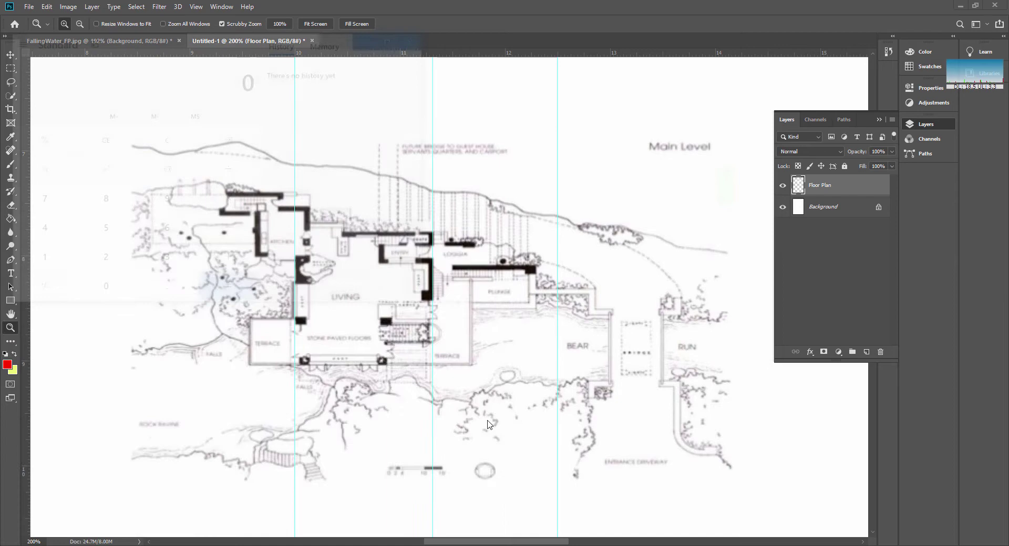
drag(209, 45, 295, 155)
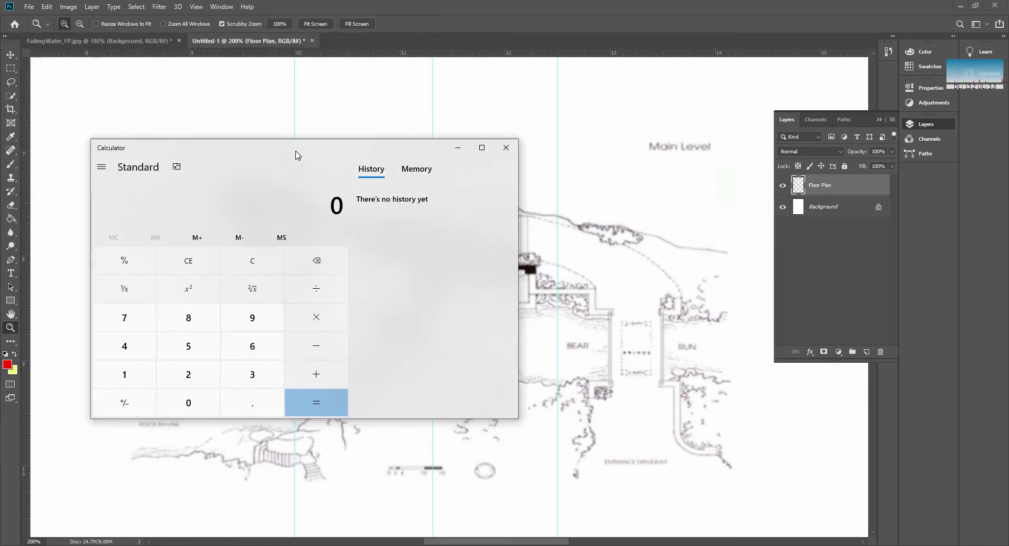
click(126, 374)
click(252, 403)
click(252, 375)
click(126, 375)
click(252, 375)
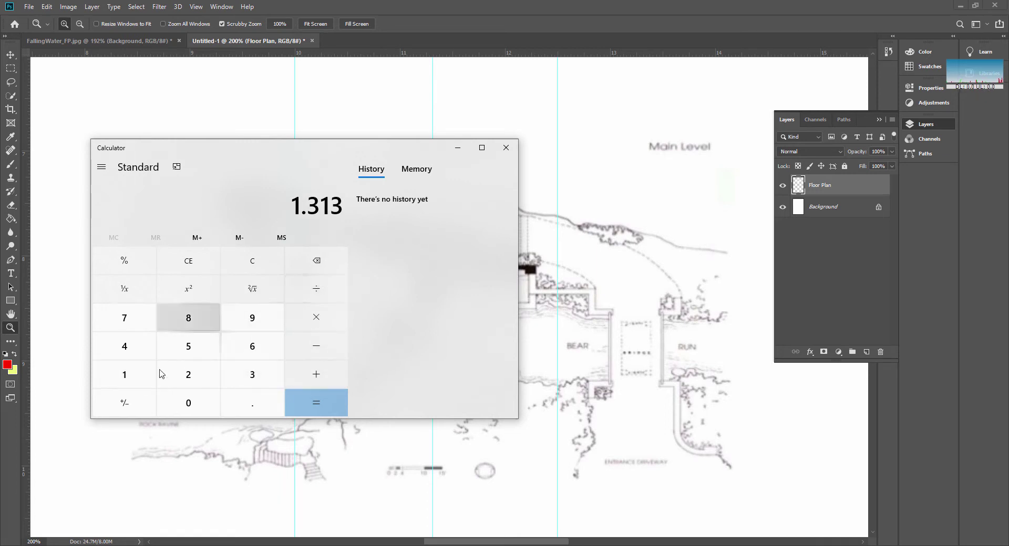
click(262, 261)
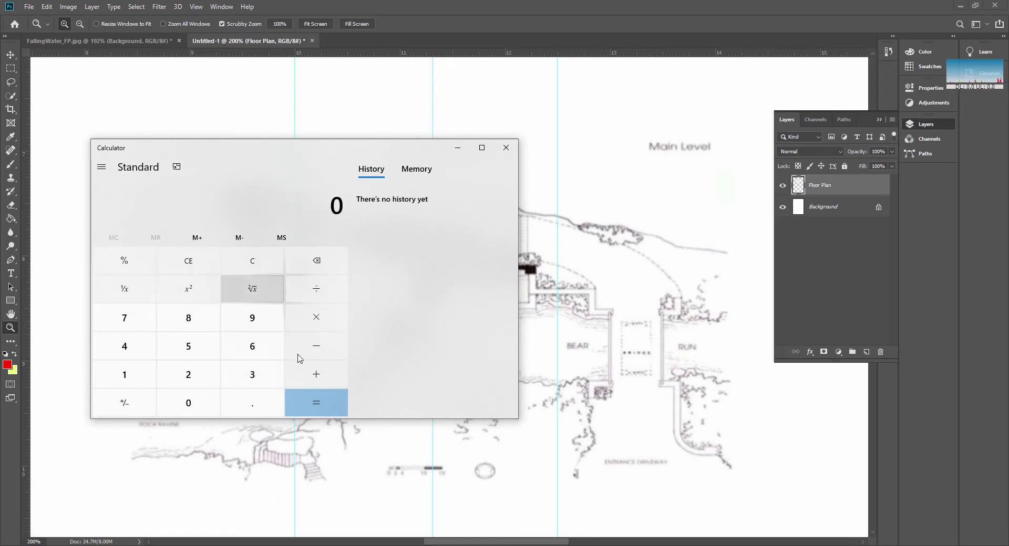
- Calculate 2.5 ÷ 1.313 = 1.904 and close Calculator
click(202, 378)
click(252, 402)
click(189, 348)
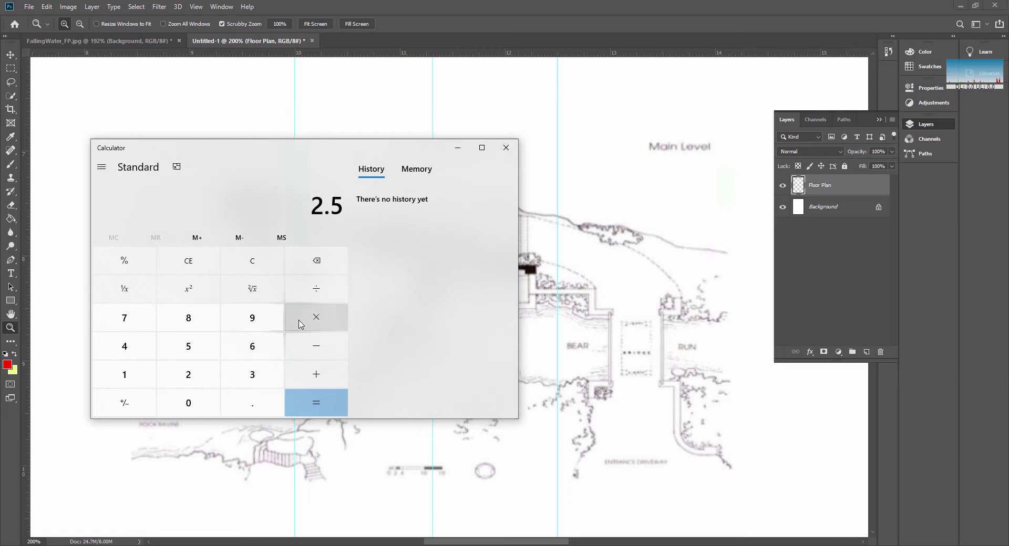
click(315, 289)
click(131, 378)
click(252, 403)
click(261, 374)
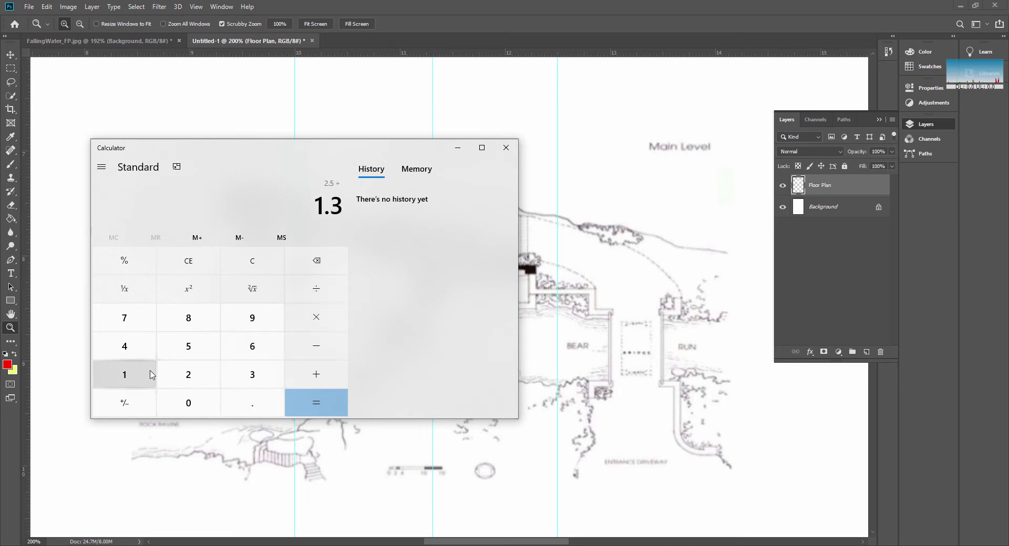
click(127, 374)
click(253, 375)
click(302, 402)
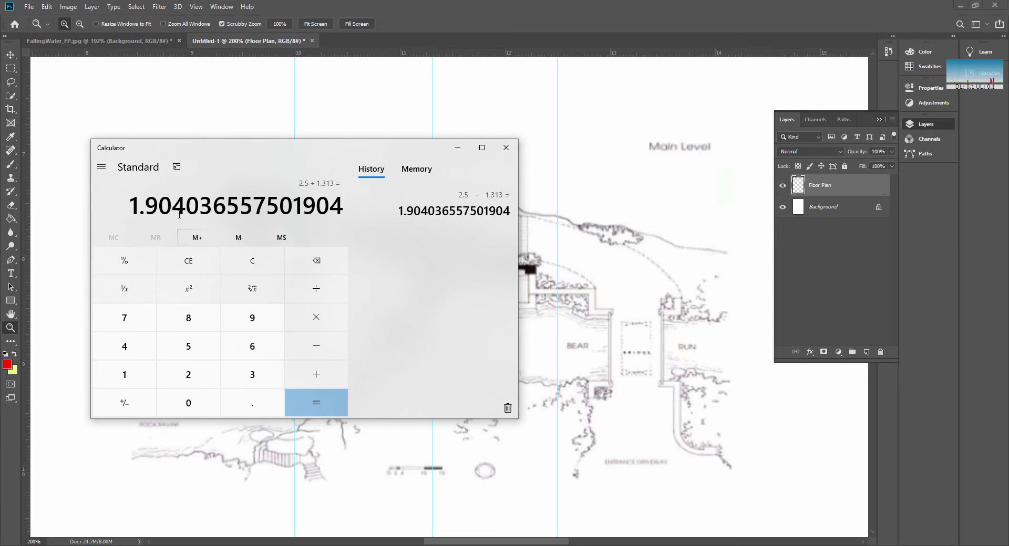
click(494, 23)
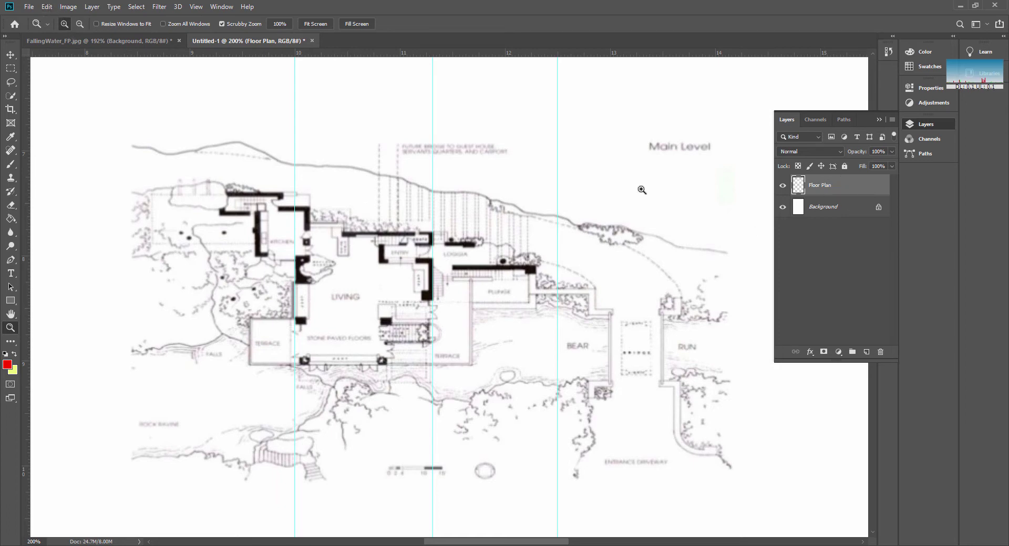
click(46, 10)
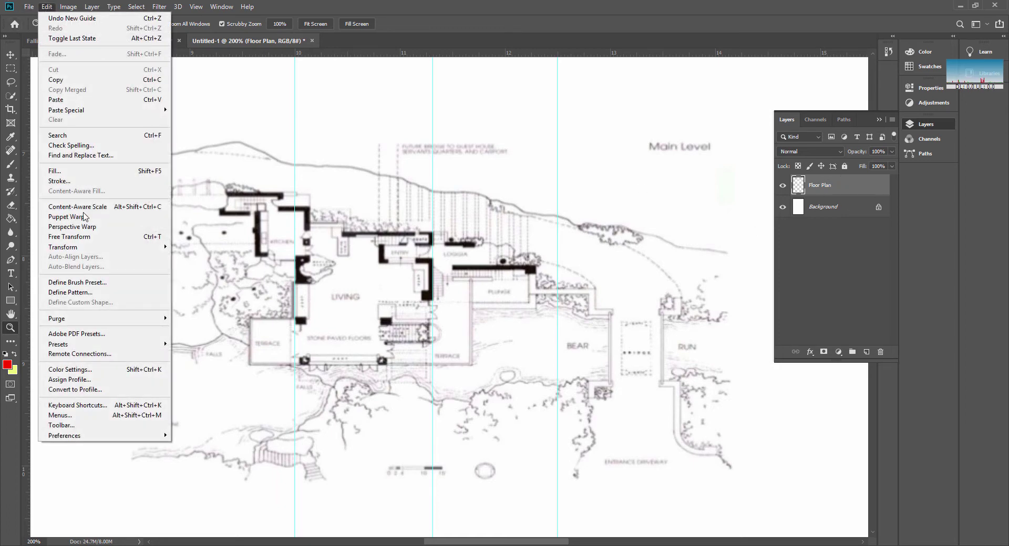
mouse_move(84, 247)
click(197, 263)
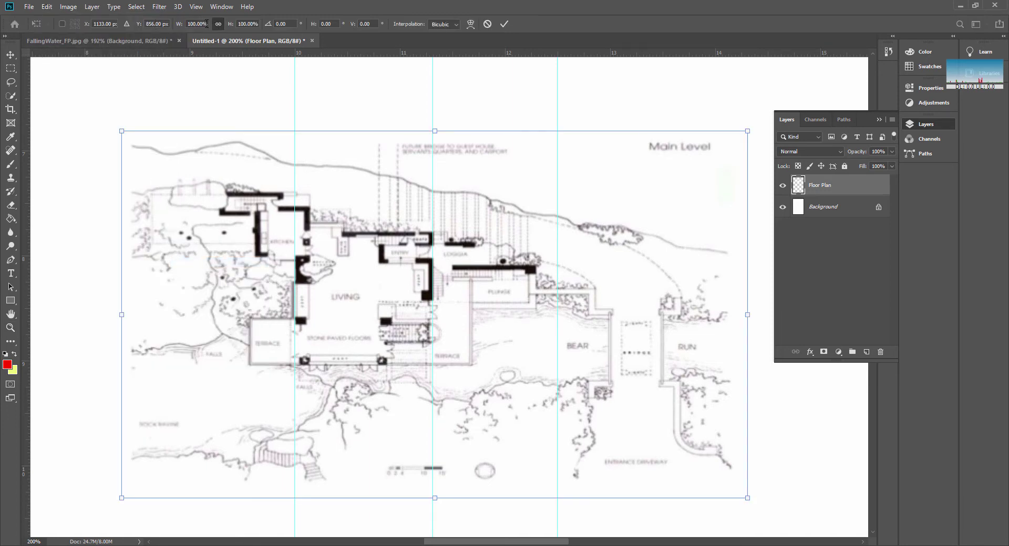
click(208, 23)
text(190)
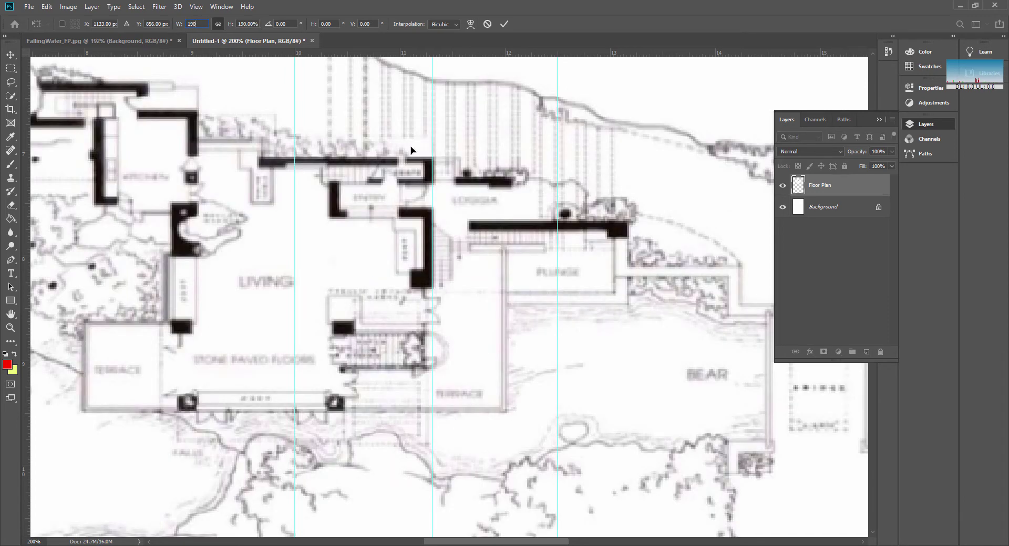
key(Return)
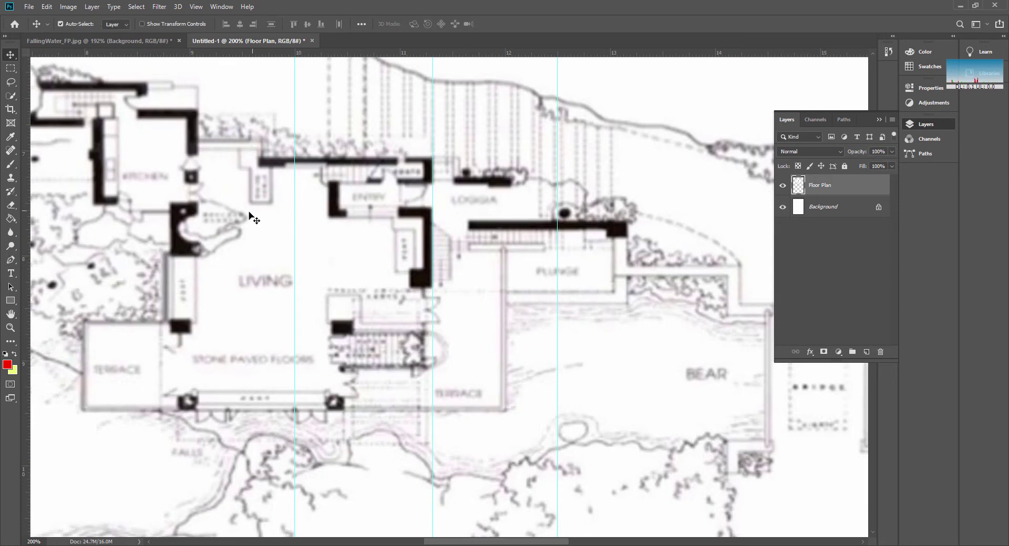
drag(257, 221, 370, 232)
key(Right)
key(Right)
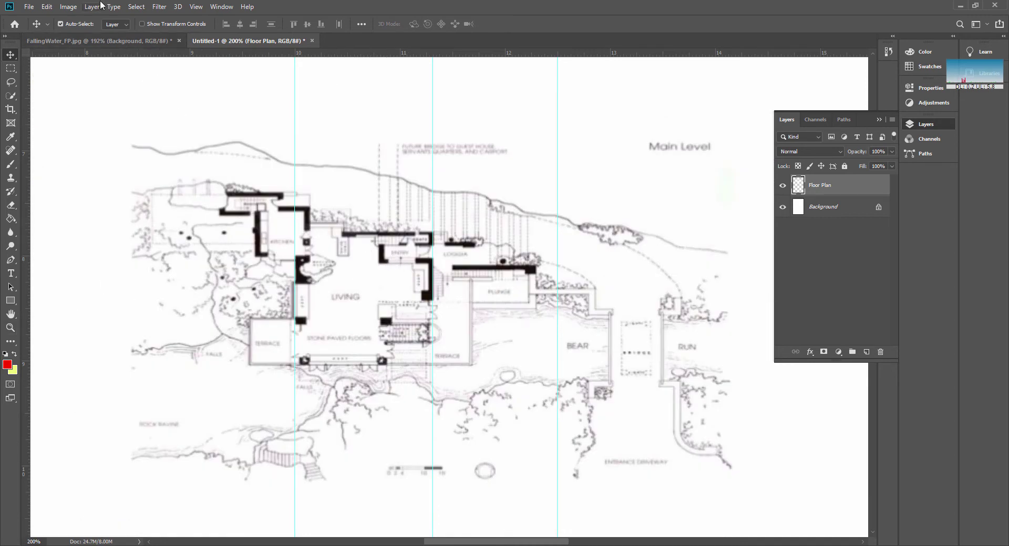
- Scale the floor plan up to 133.67% and zoom out to see the whole plan
click(46, 7)
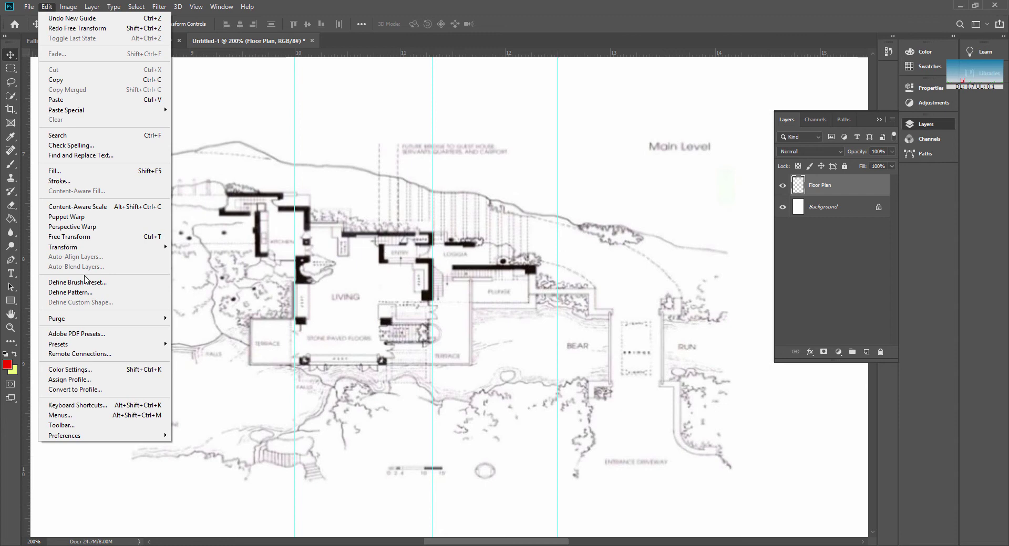
mouse_move(94, 251)
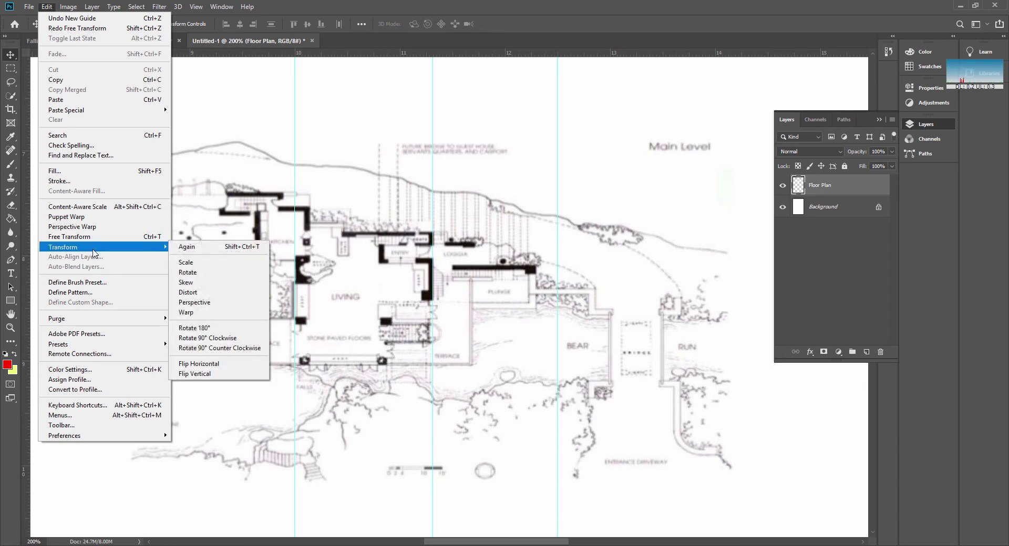
click(181, 263)
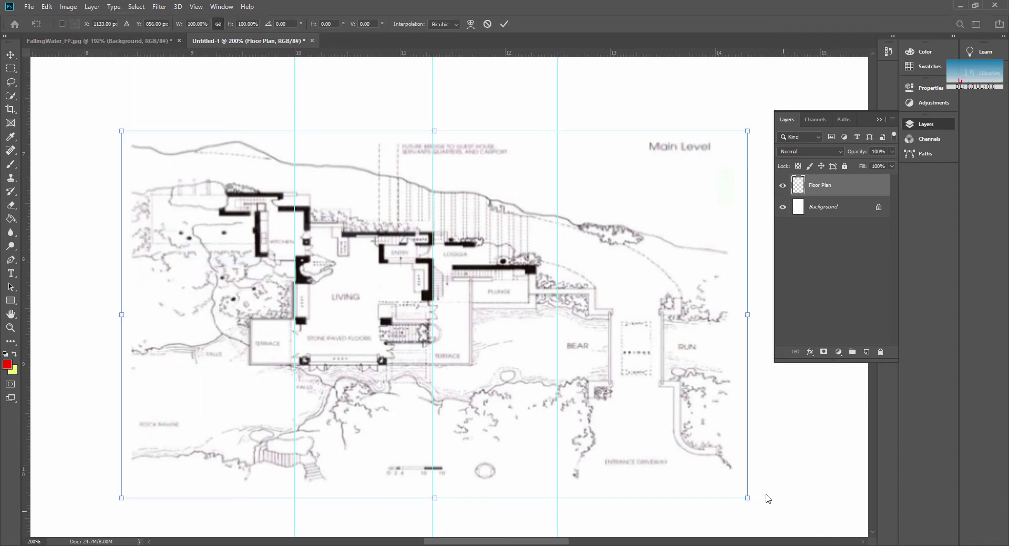
drag(746, 131, 810, 101)
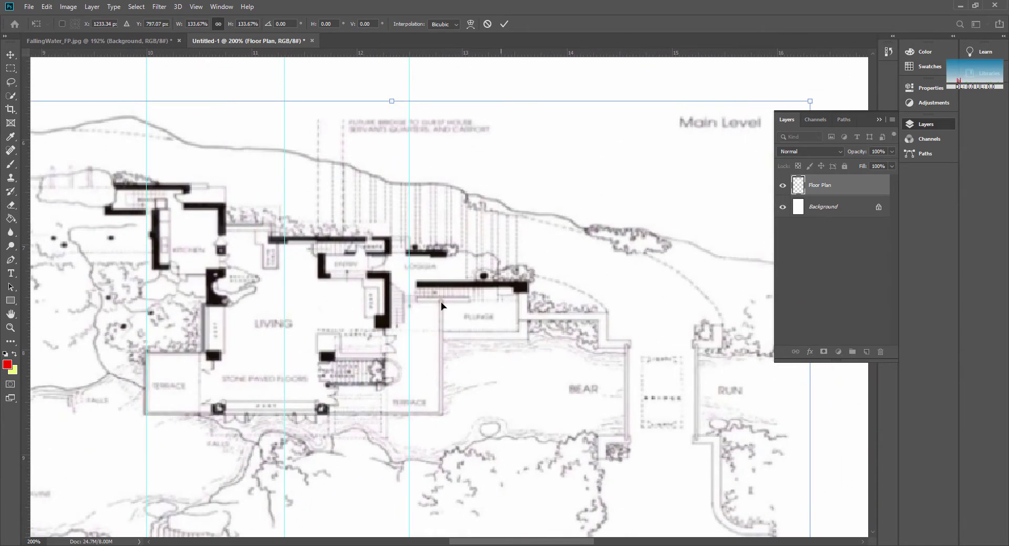
click(11, 328)
alt+click(397, 353)
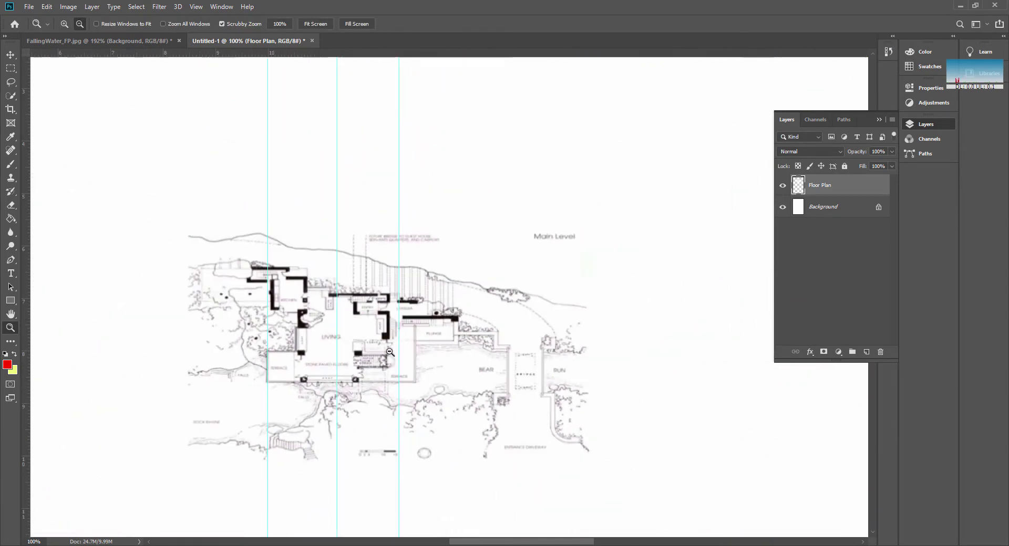
- Scale the floor plan again to 141.48%, nudging it into position before committing
click(47, 7)
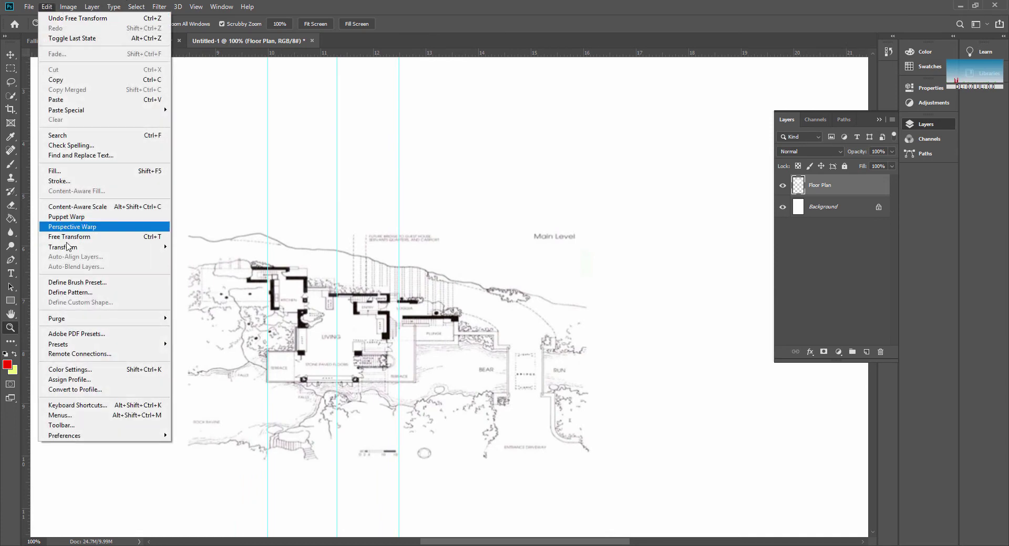
mouse_move(88, 251)
click(190, 262)
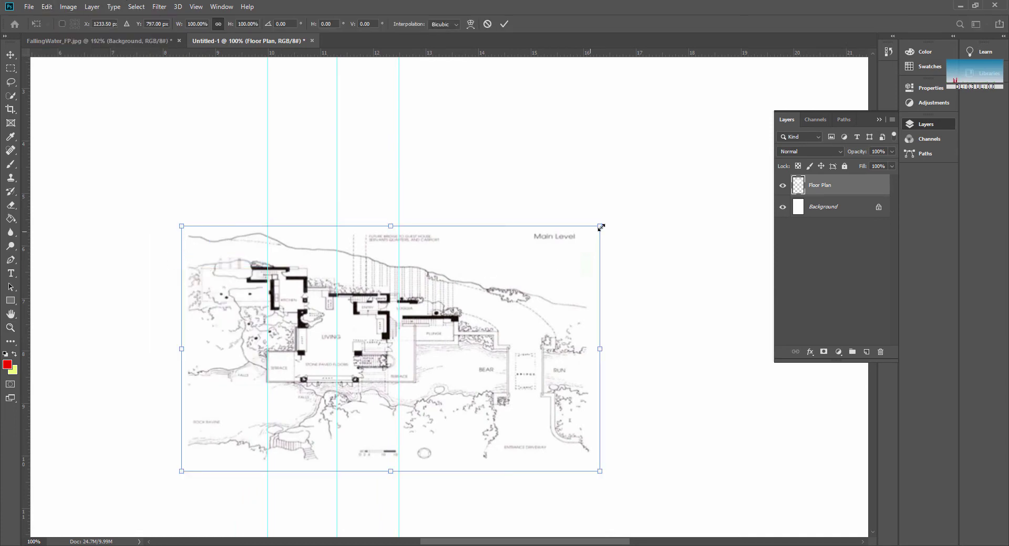
drag(602, 227, 726, 151)
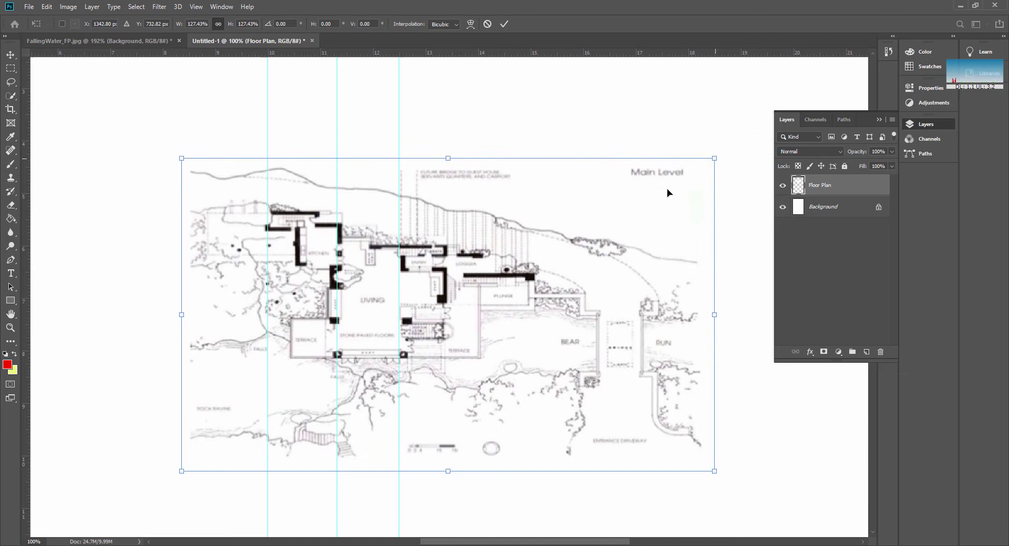
drag(623, 205, 561, 196)
drag(653, 151, 690, 127)
drag(599, 210, 588, 209)
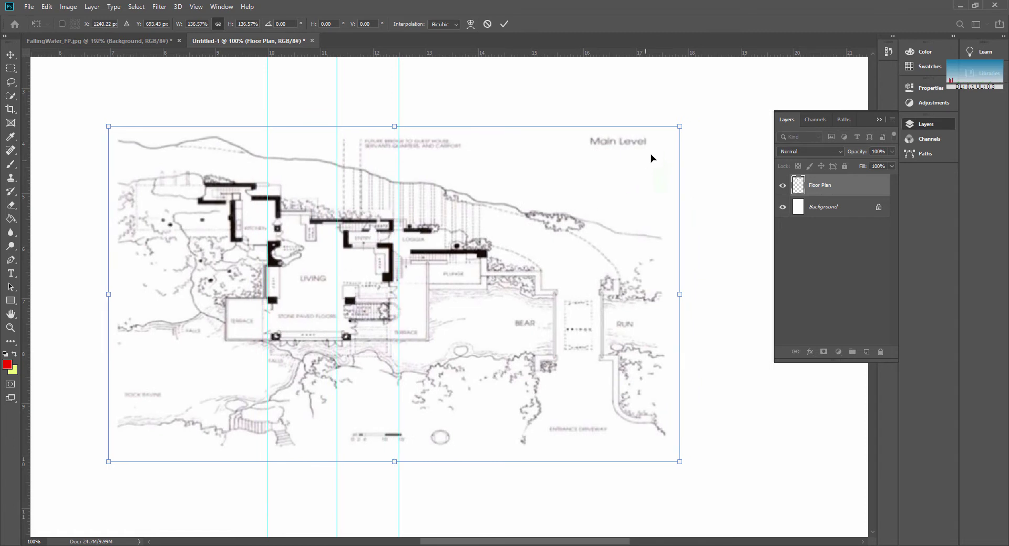
drag(679, 124, 692, 121)
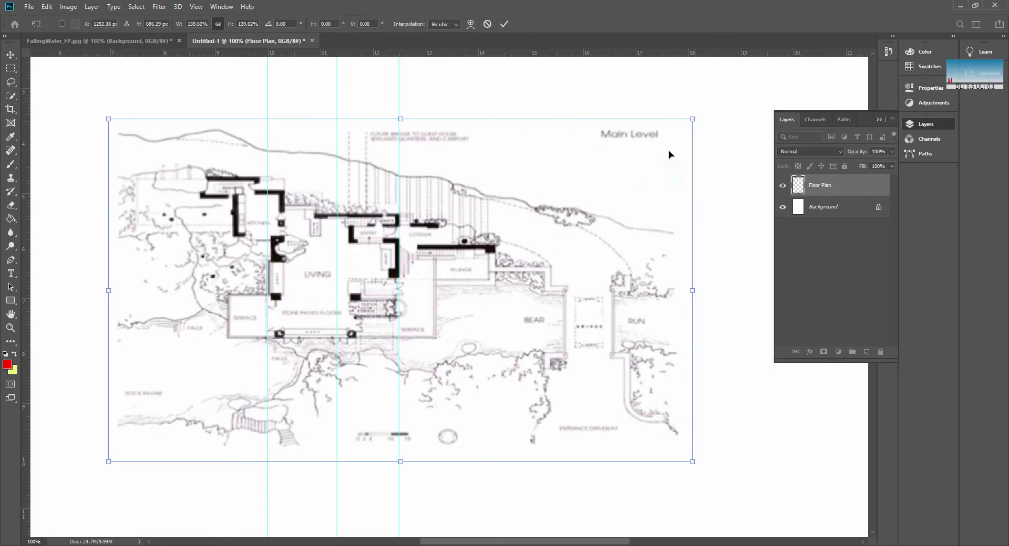
drag(641, 178, 640, 176)
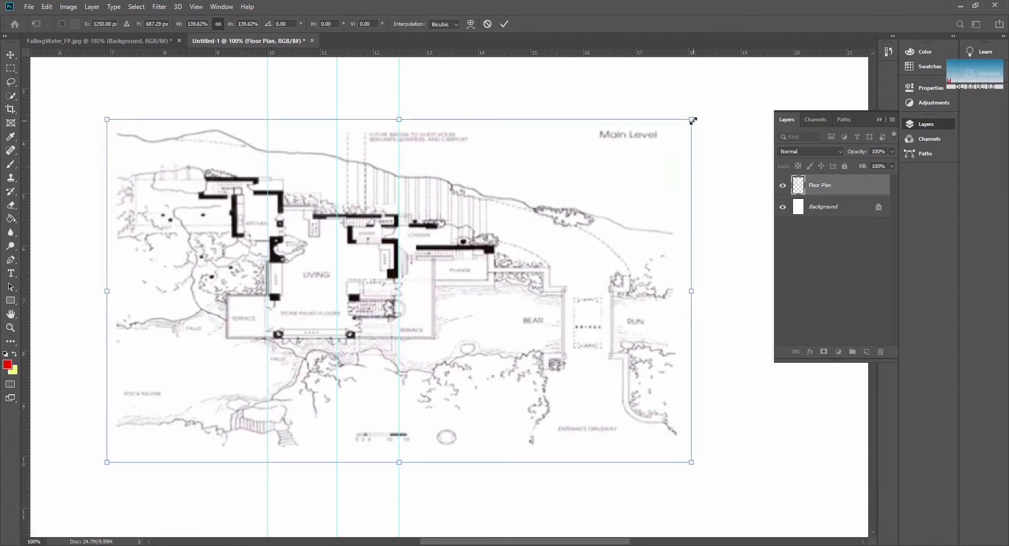
drag(691, 123, 699, 120)
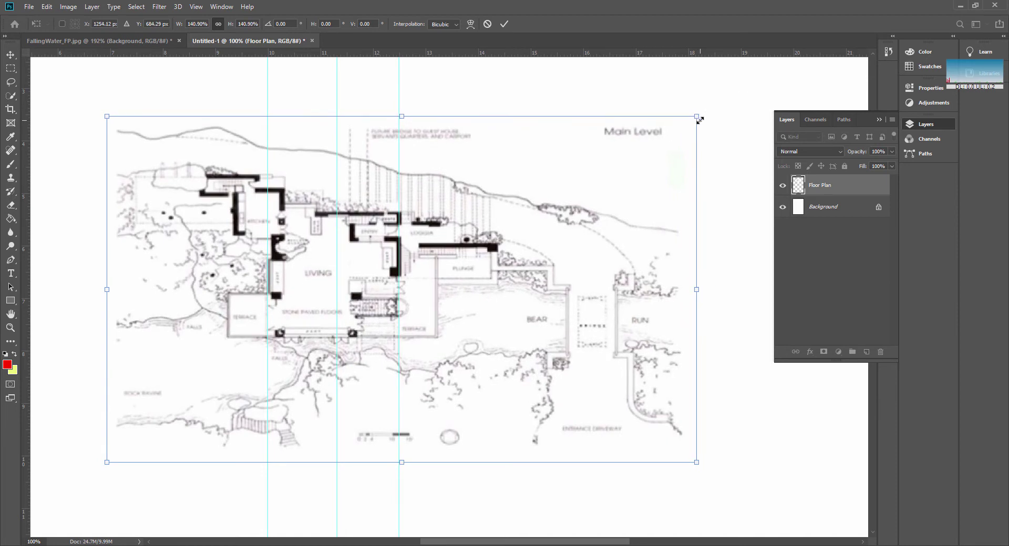
key(Left)
key(Left)
key(Left)
key(Left)
key(Left)
key(Left)
drag(693, 118, 696, 116)
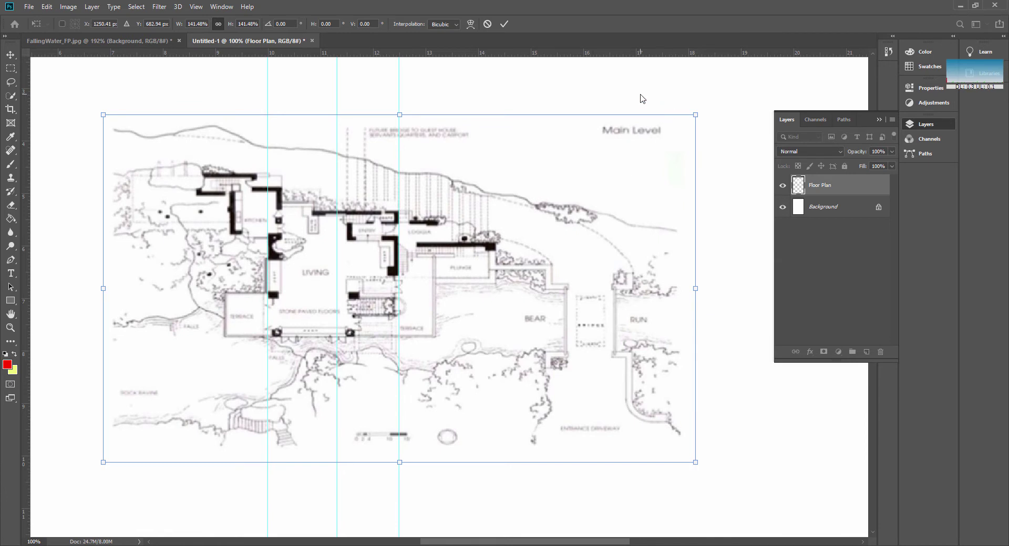
key(z)
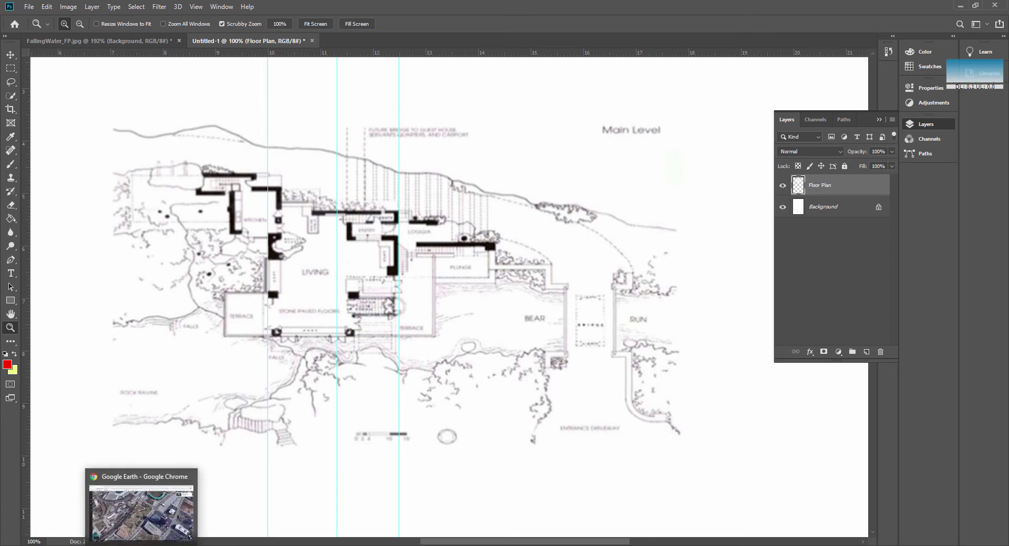
- Bring Google Earth forward and frame Jordan Valley Park closely in a flat 2D top-down view
click(141, 545)
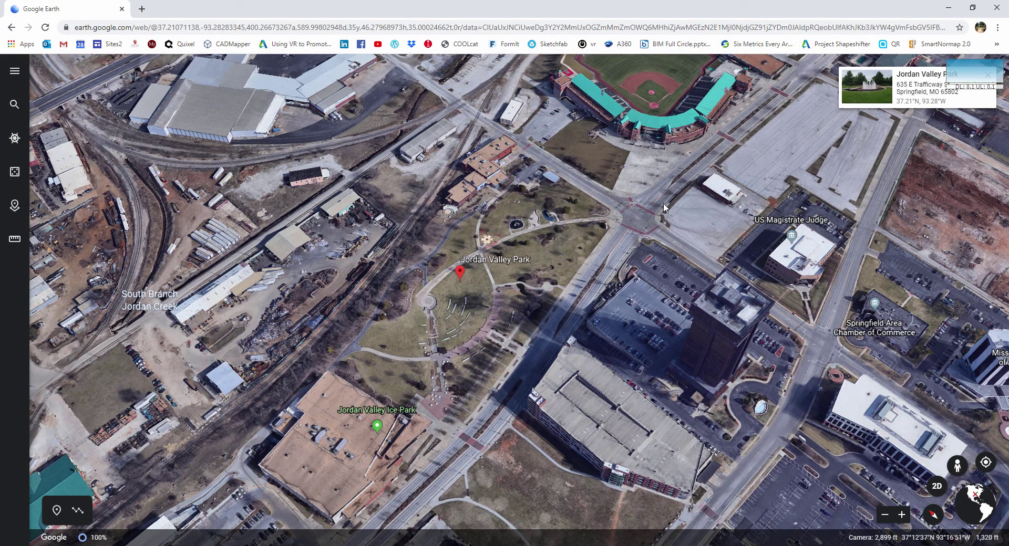
scroll(662, 276, up, 2)
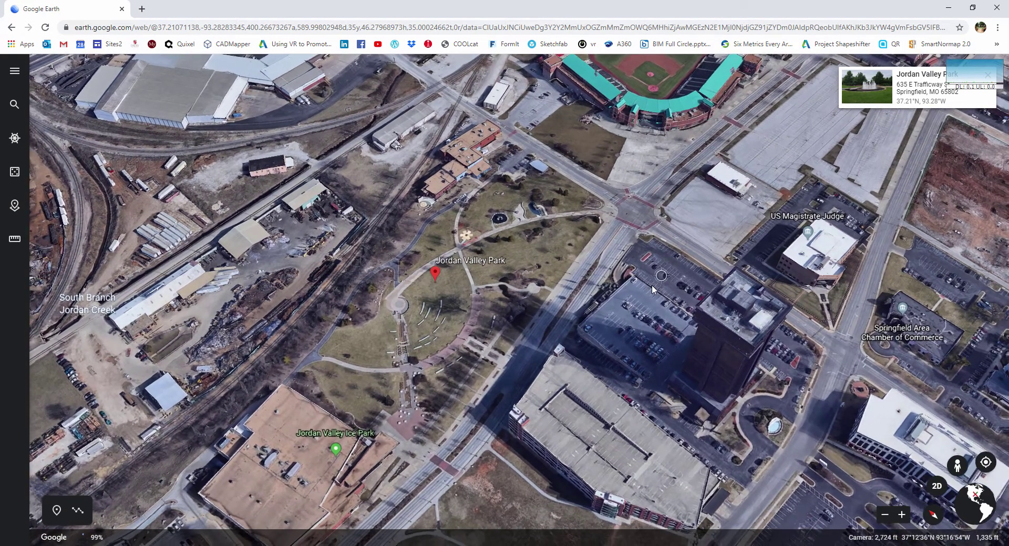
scroll(480, 303, up, 3)
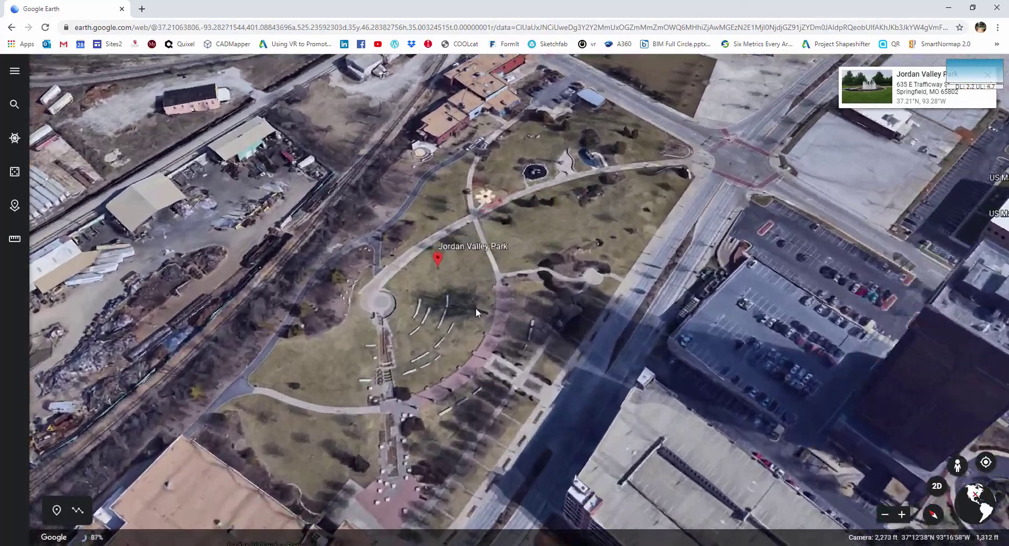
scroll(479, 310, down, 3)
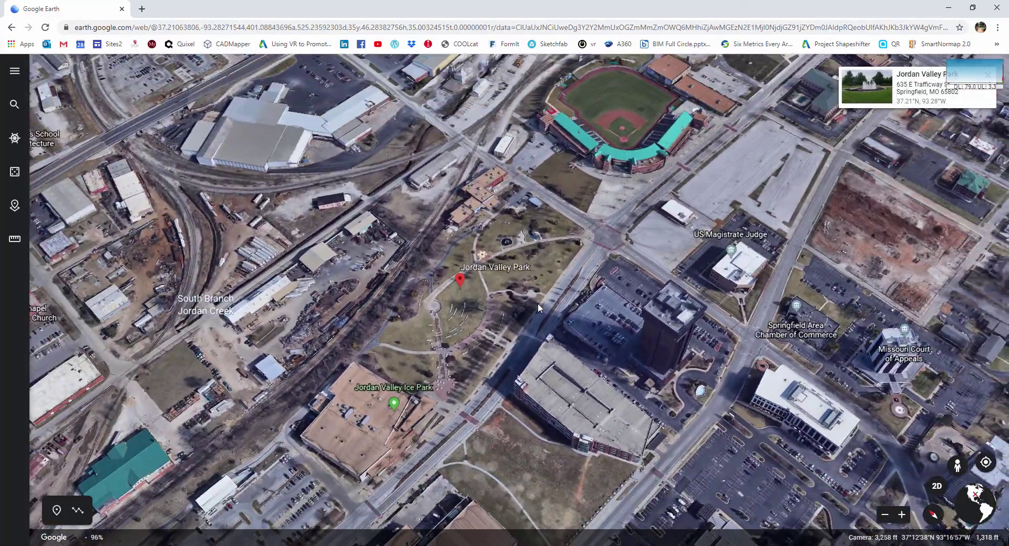
drag(537, 304, 417, 280)
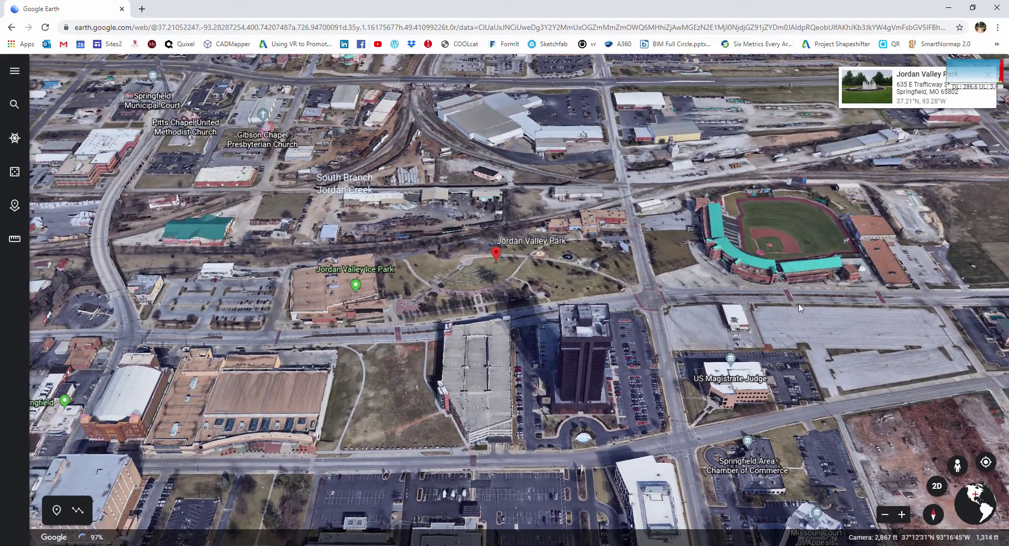
click(937, 488)
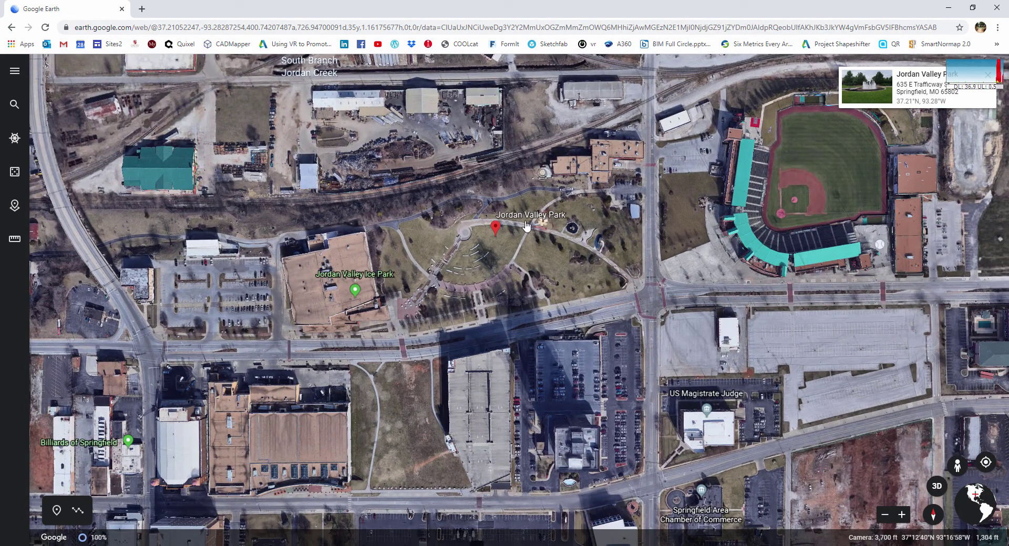
scroll(531, 226, up, 3)
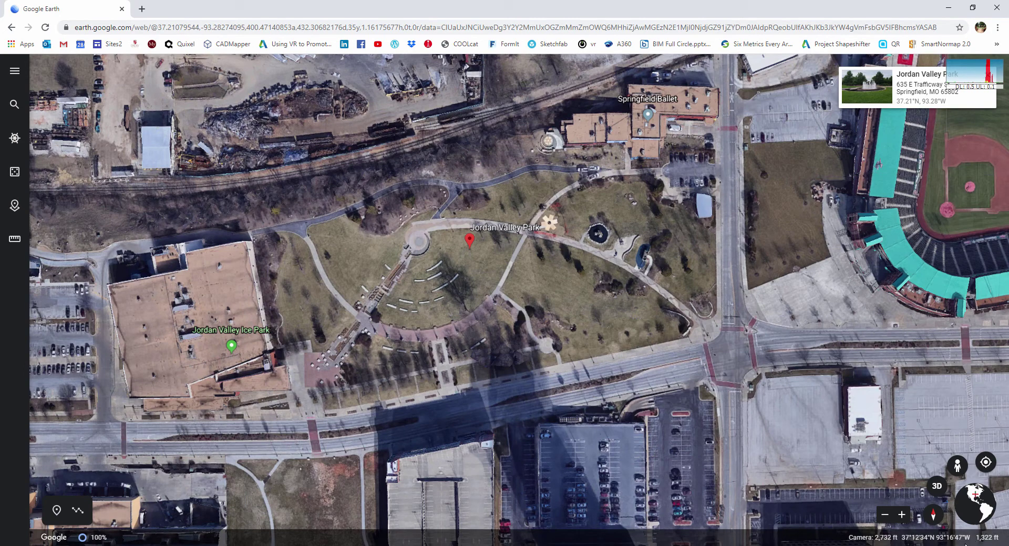
drag(572, 408, 533, 222)
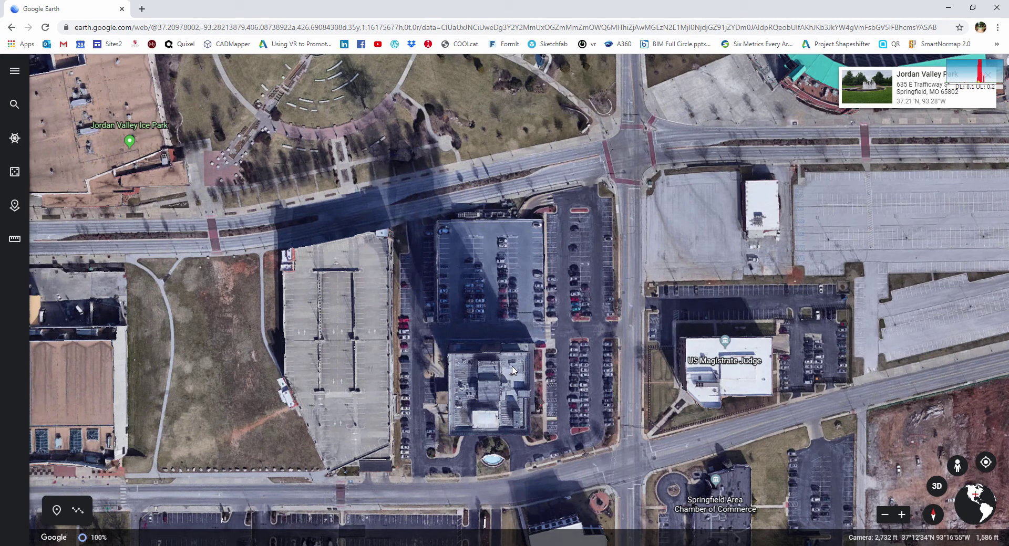
key(Up)
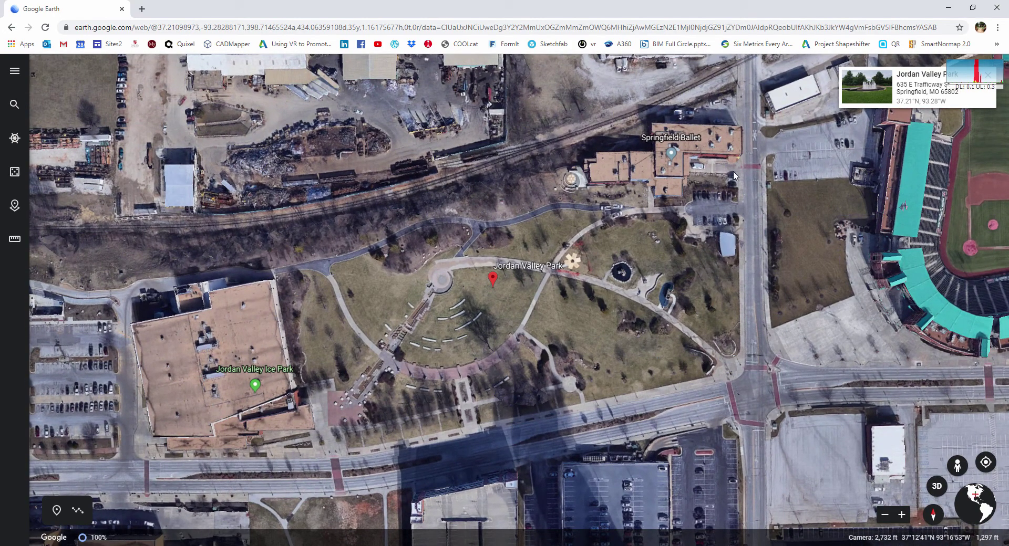
key(Down)
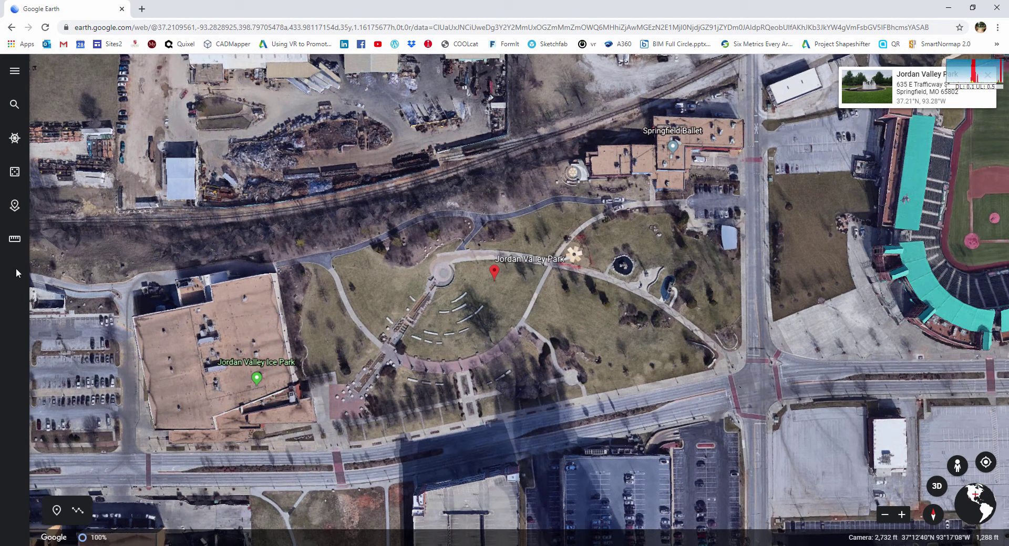
- Start the distance ruler and confirm measurement units stay in feet and miles
click(14, 243)
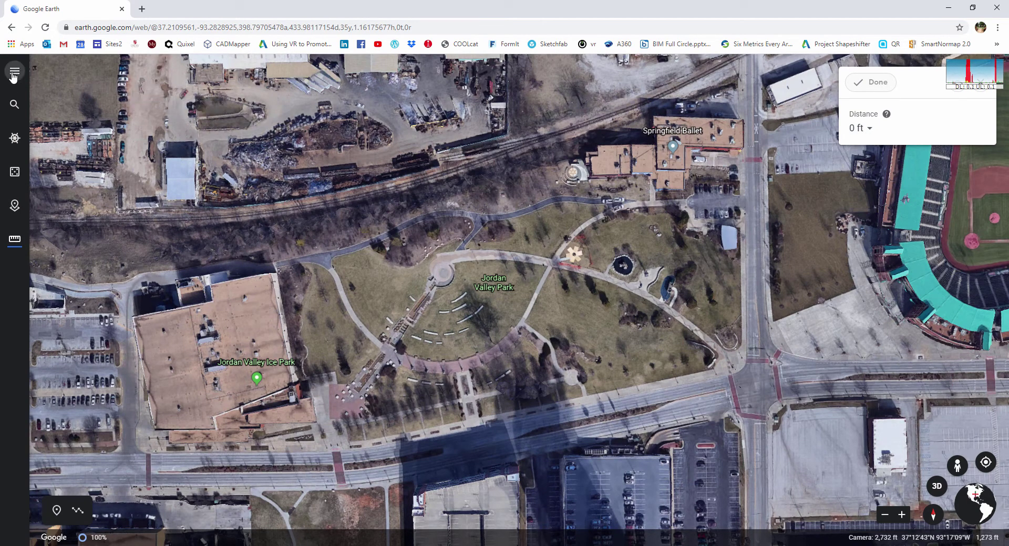
click(15, 72)
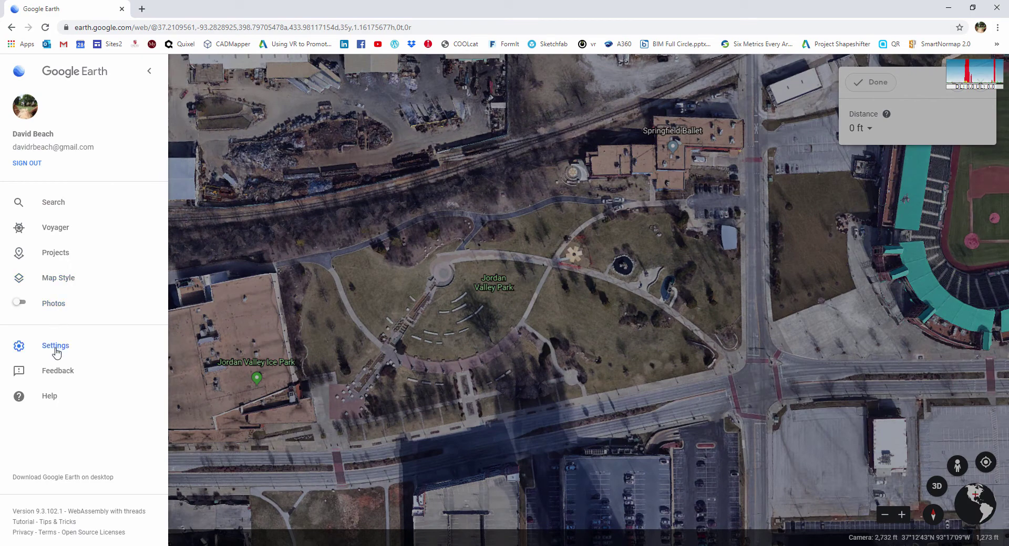
click(56, 346)
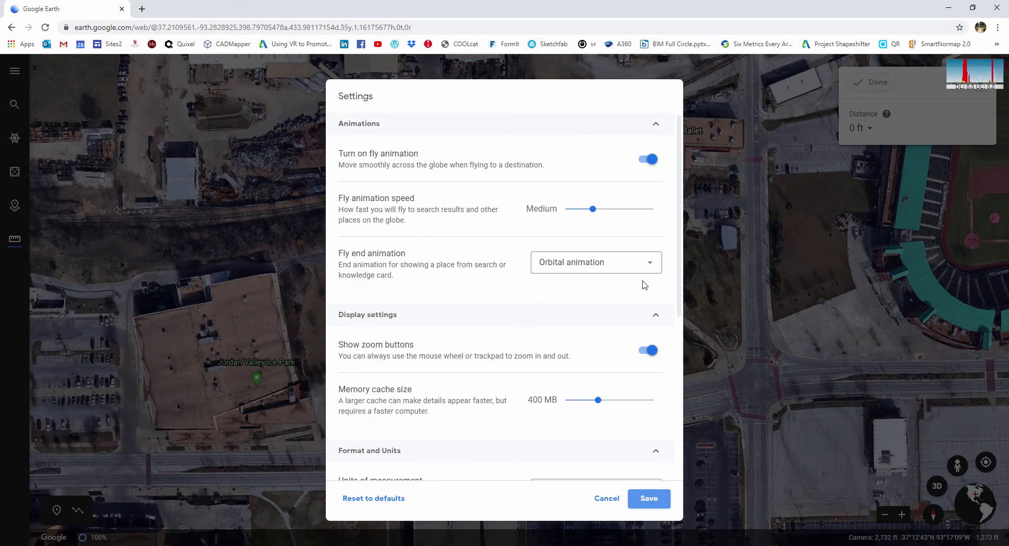
drag(679, 262, 689, 350)
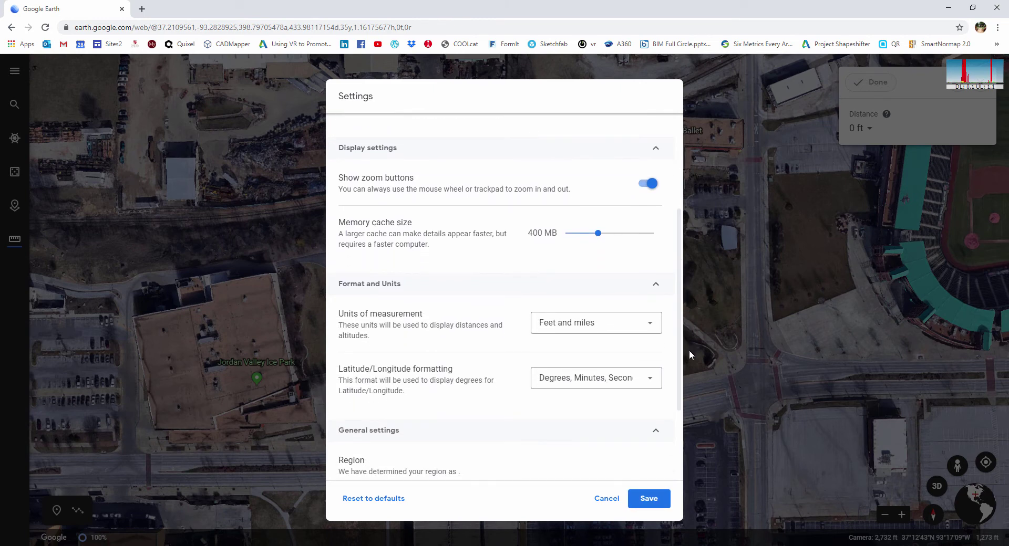
click(650, 325)
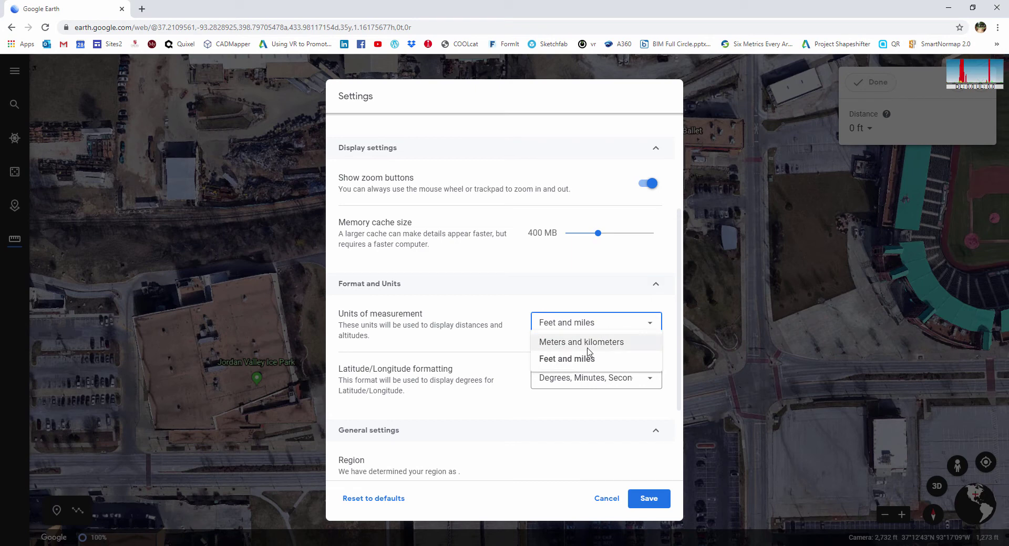
click(600, 290)
click(600, 290)
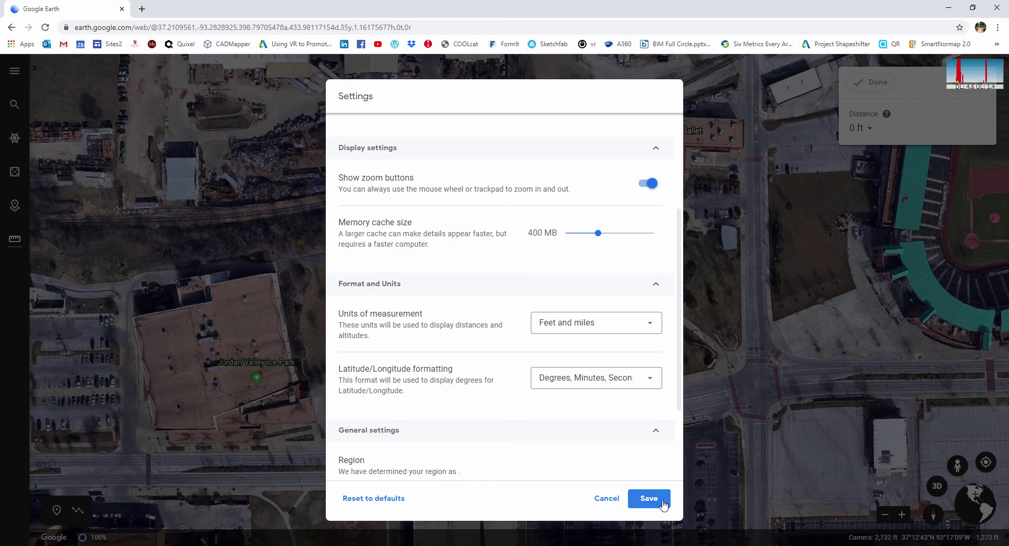
click(612, 503)
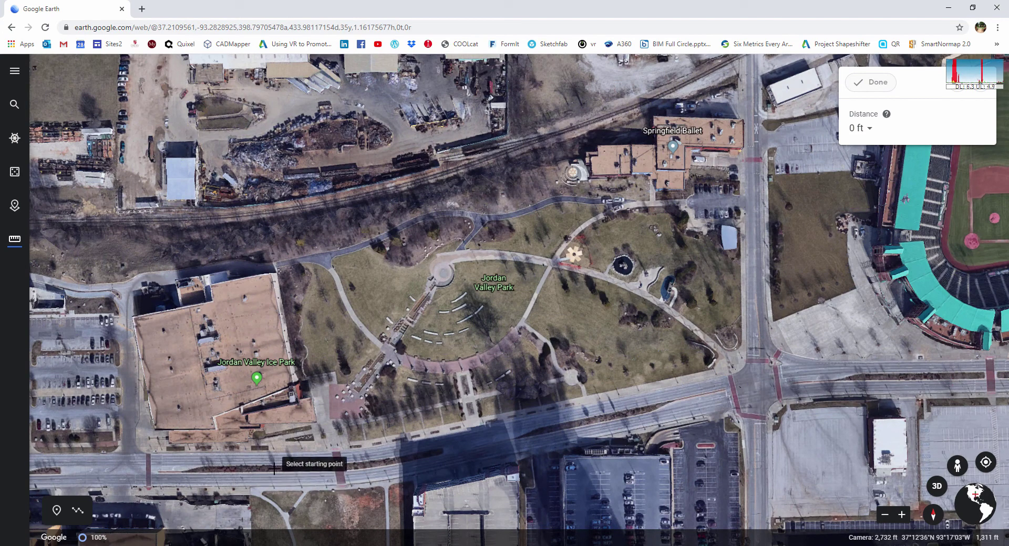
- Measure a 900.32 ft distance along the road south of the park
click(270, 467)
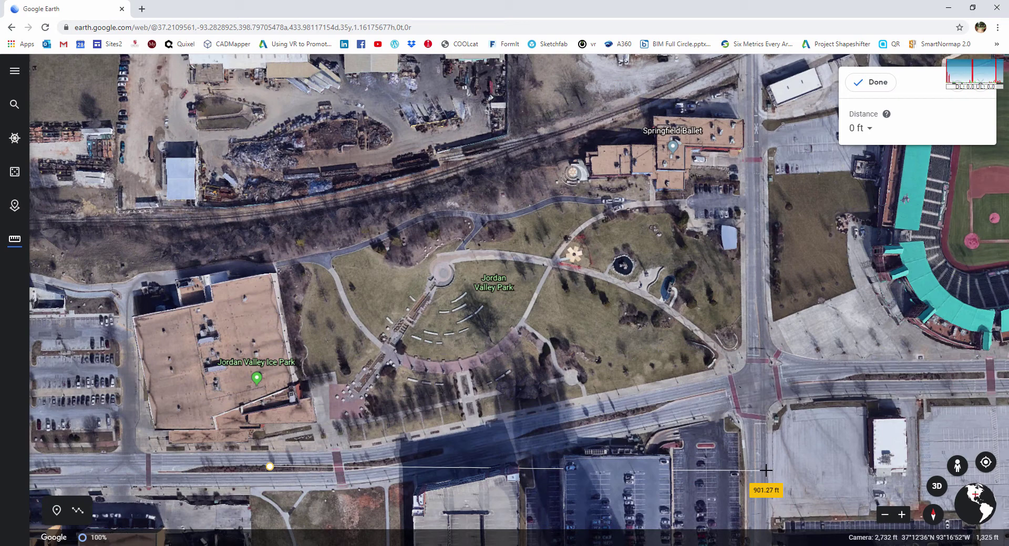
click(765, 471)
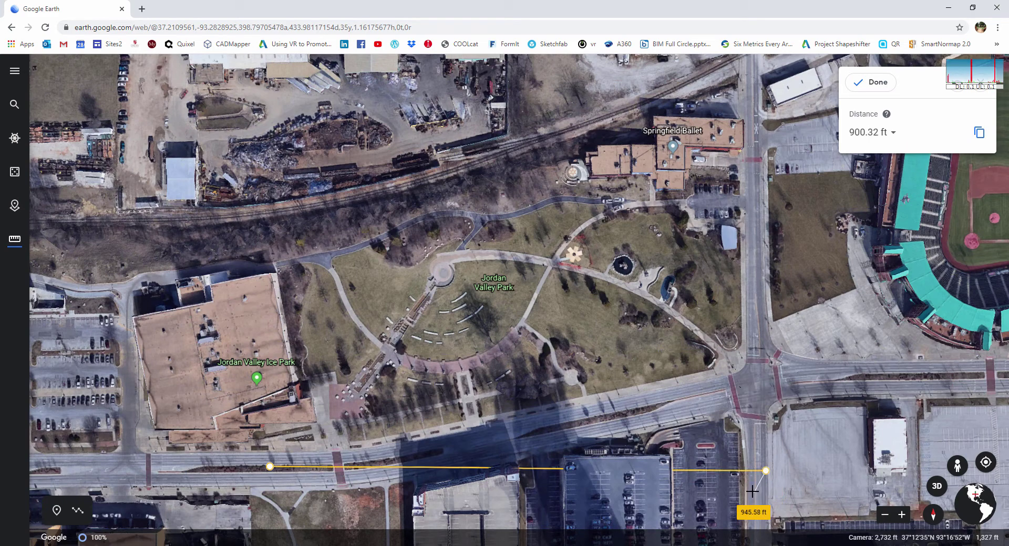
key(Escape)
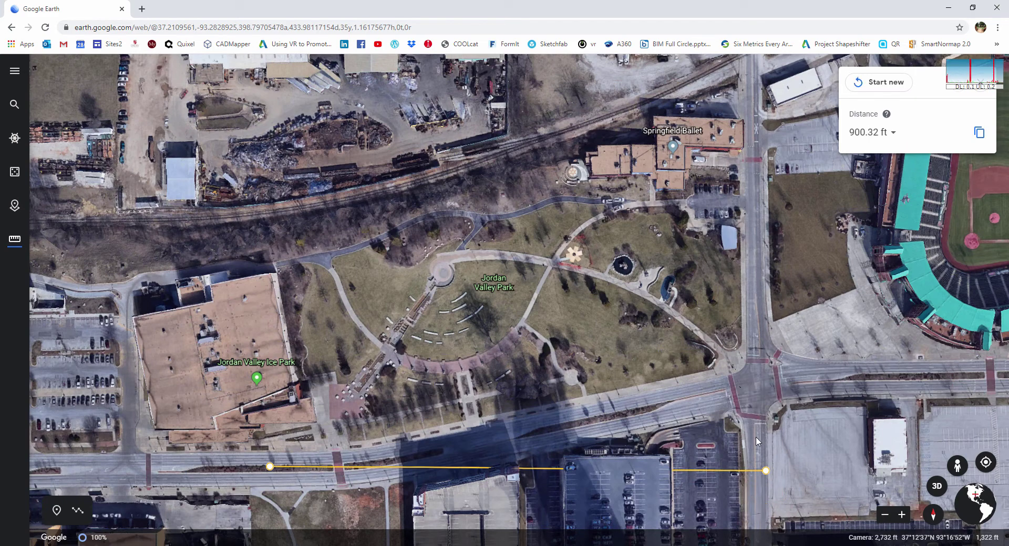
drag(523, 332, 521, 348)
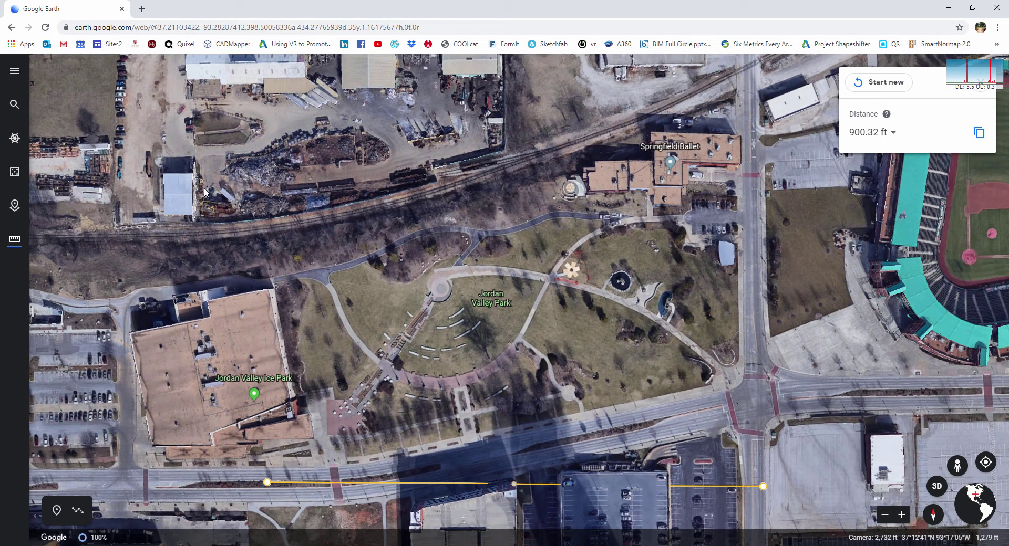
key(alt+Tab)
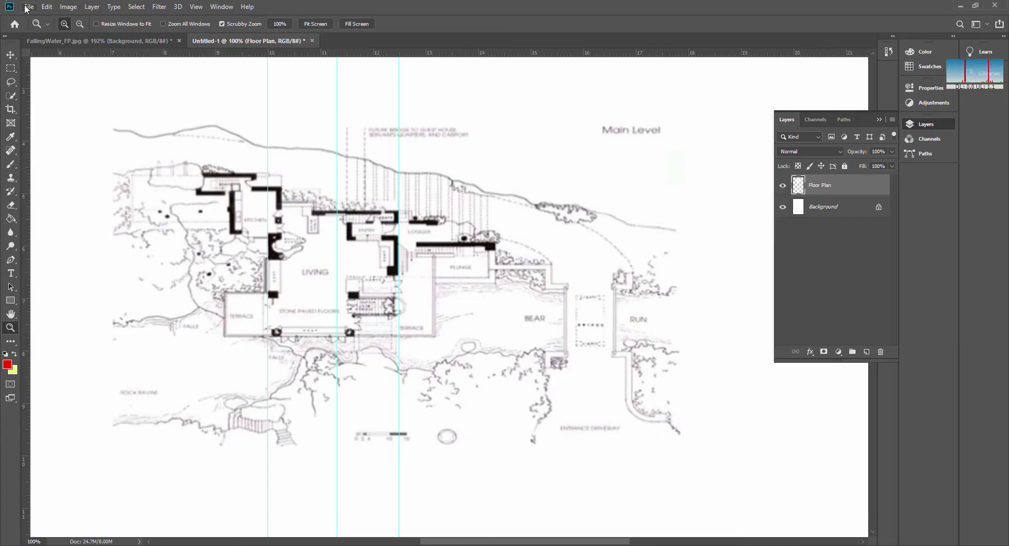
- Create a new 1920 x 1080 Clipboard-preset document and paste the Google Earth screenshot into it
click(29, 6)
click(294, 140)
key(ctrl+n)
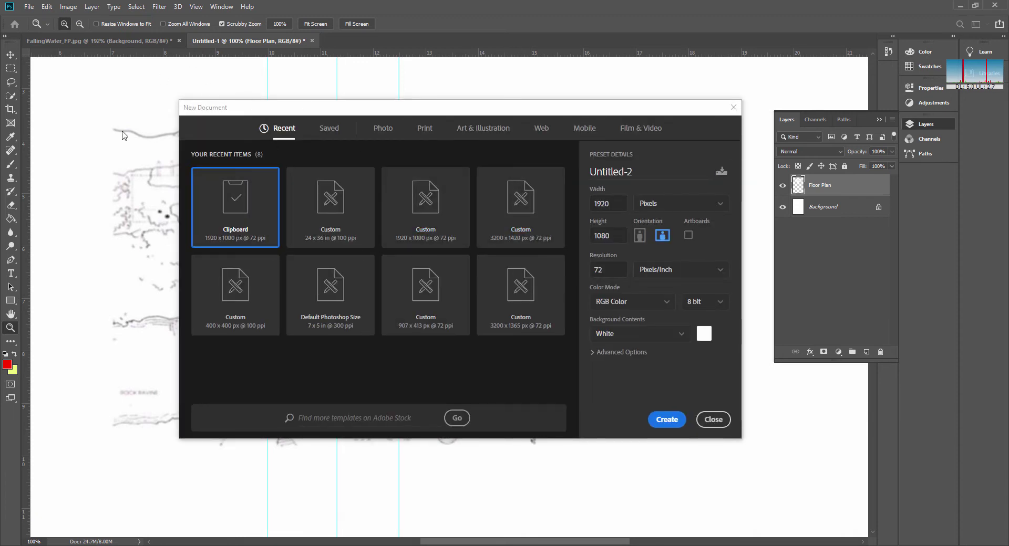
click(665, 423)
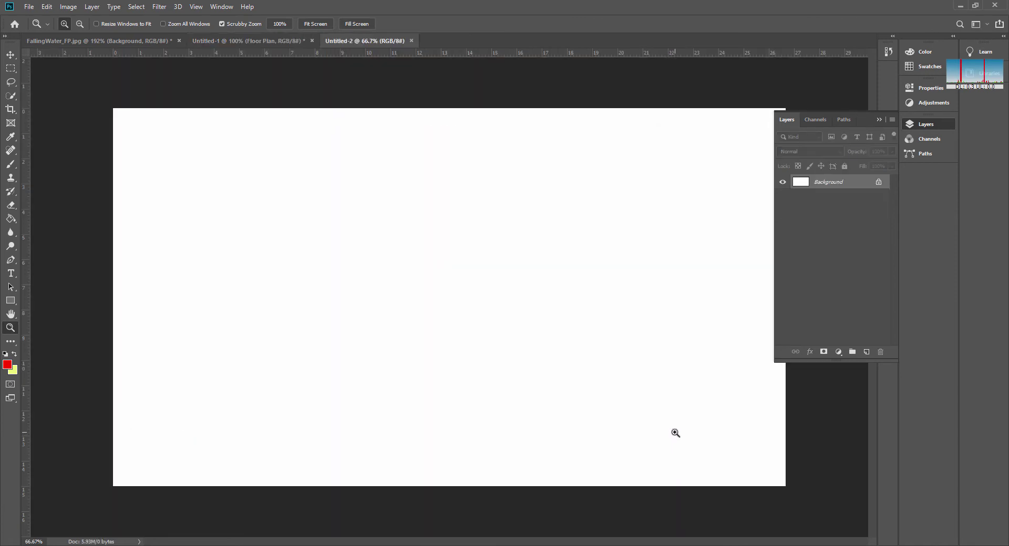
key(ctrl+v)
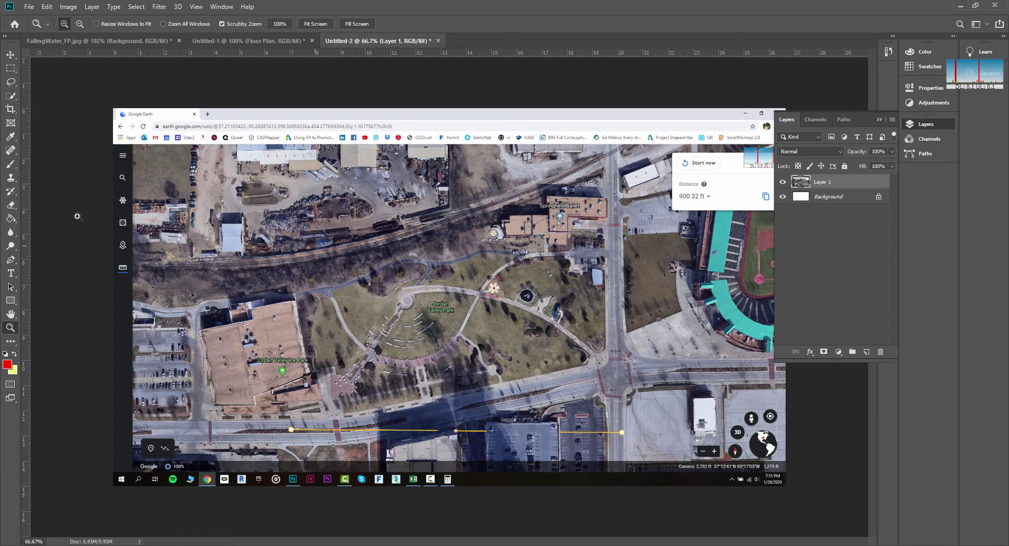
- Copy Merged the map area of the screenshot and paste it into the Untitled-1 floor plan document
click(10, 69)
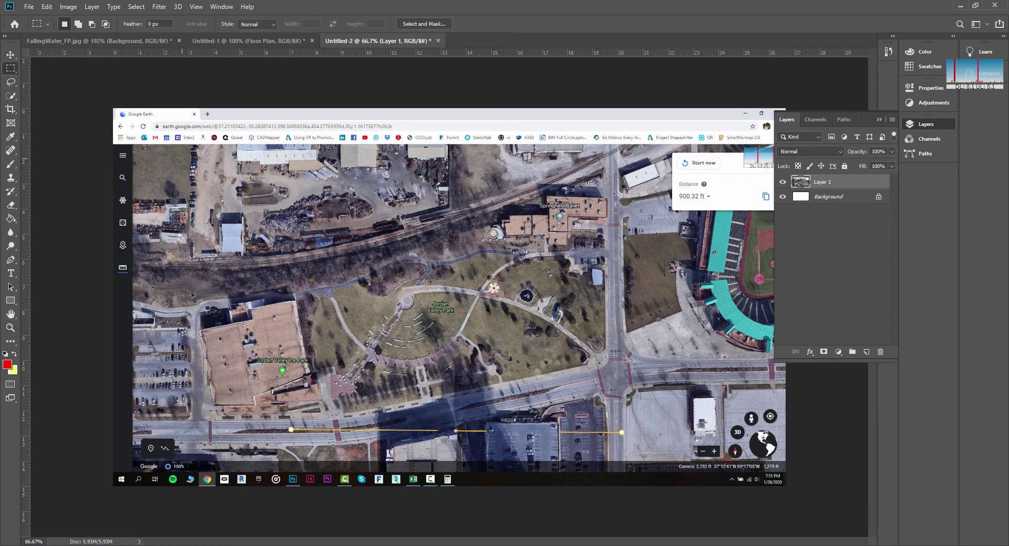
drag(177, 156, 746, 459)
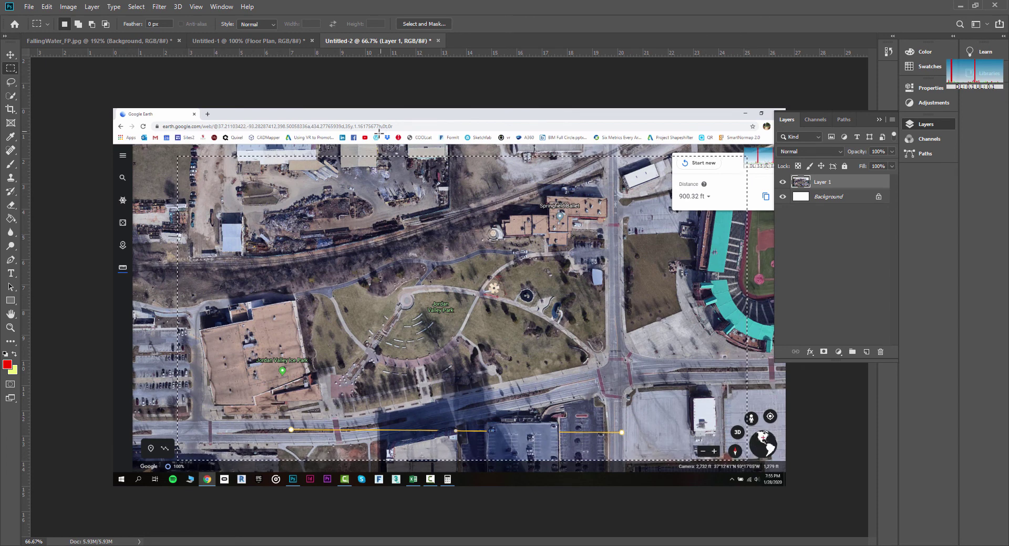
click(47, 6)
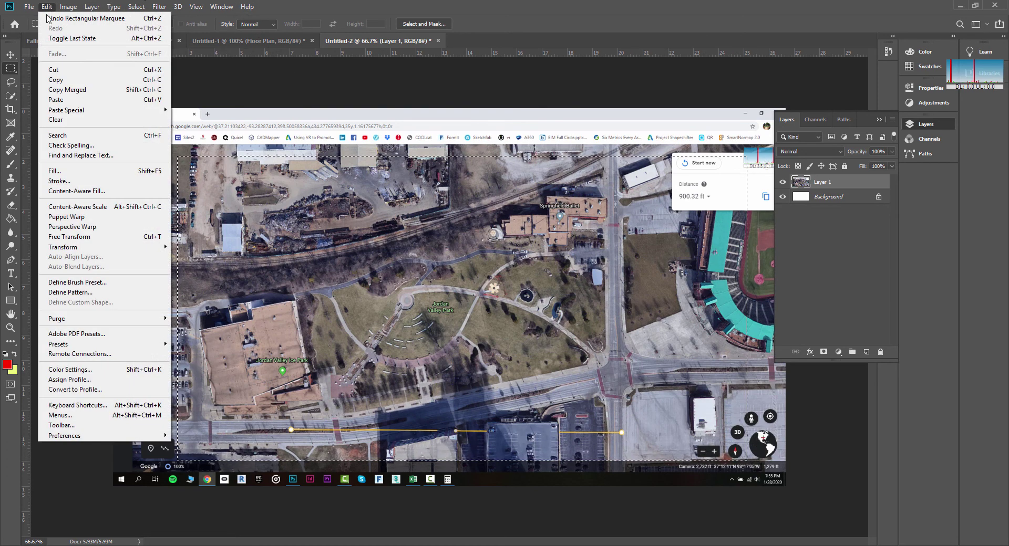
click(53, 89)
click(242, 41)
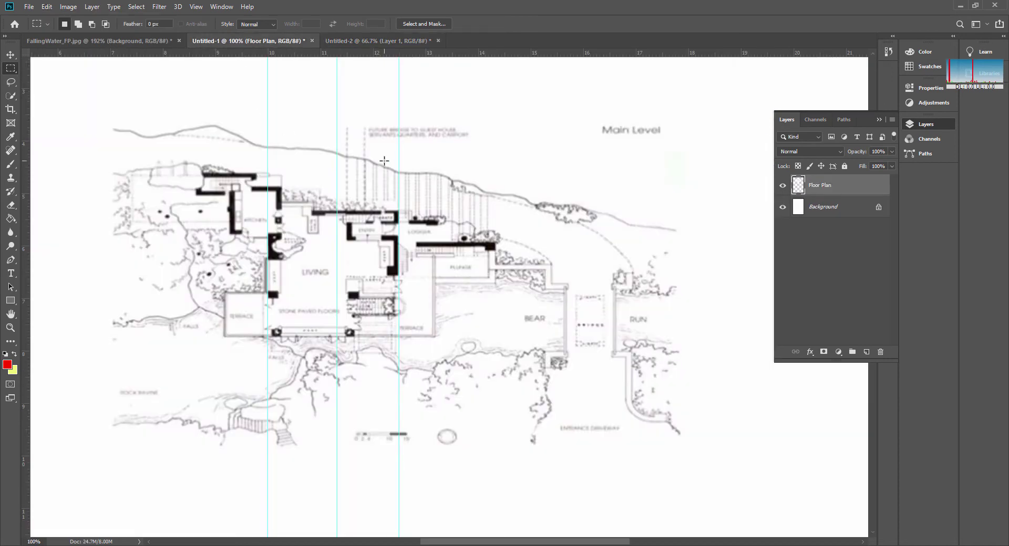
key(ctrl+v)
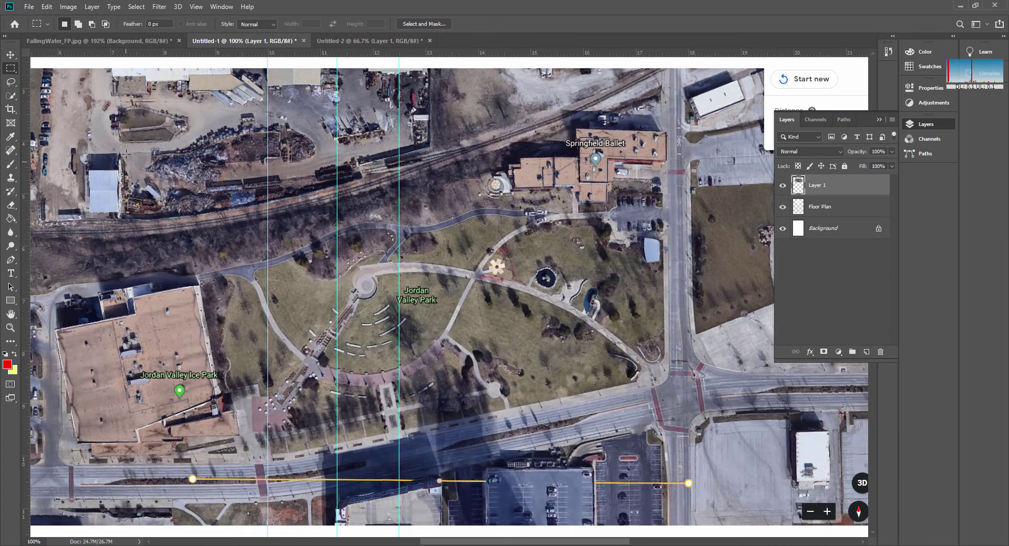
double_click(10, 314)
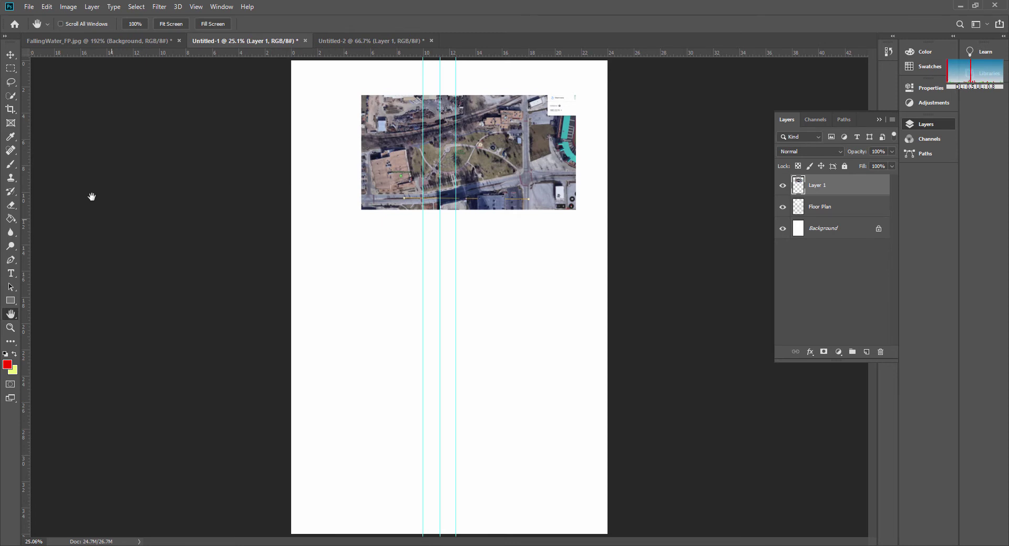
- Move the aerial image below the floor plan and zoom in on it
click(10, 54)
drag(528, 168, 509, 340)
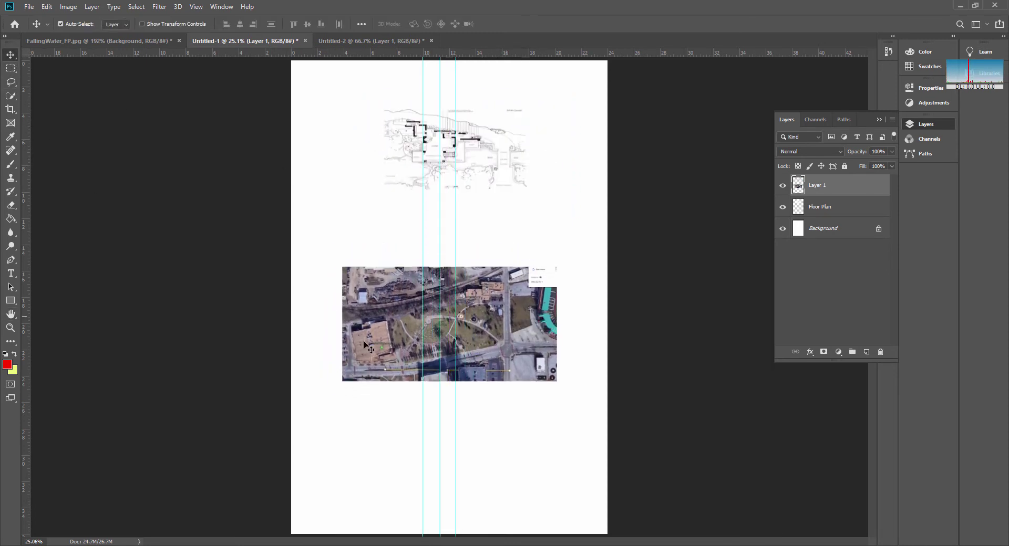
click(10, 328)
click(455, 348)
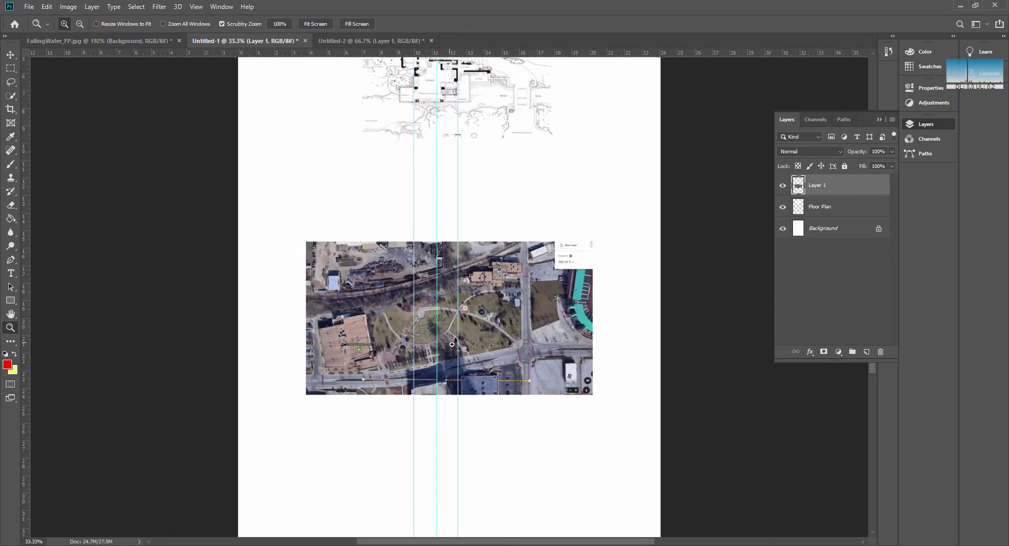
click(455, 348)
- Place vertical guides at both ends of the yellow line, the left one at exactly 7 in
drag(23, 299, 321, 323)
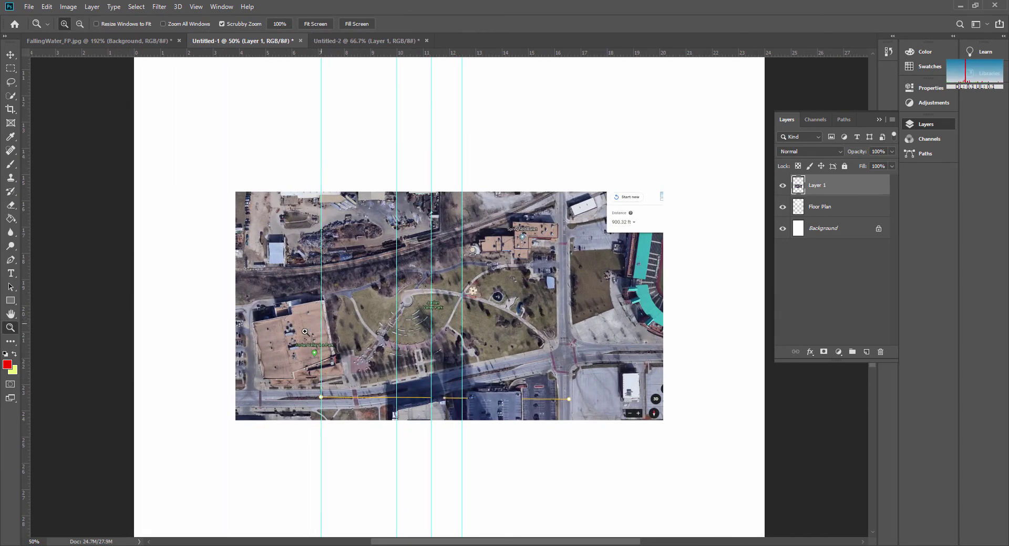
drag(28, 330, 572, 358)
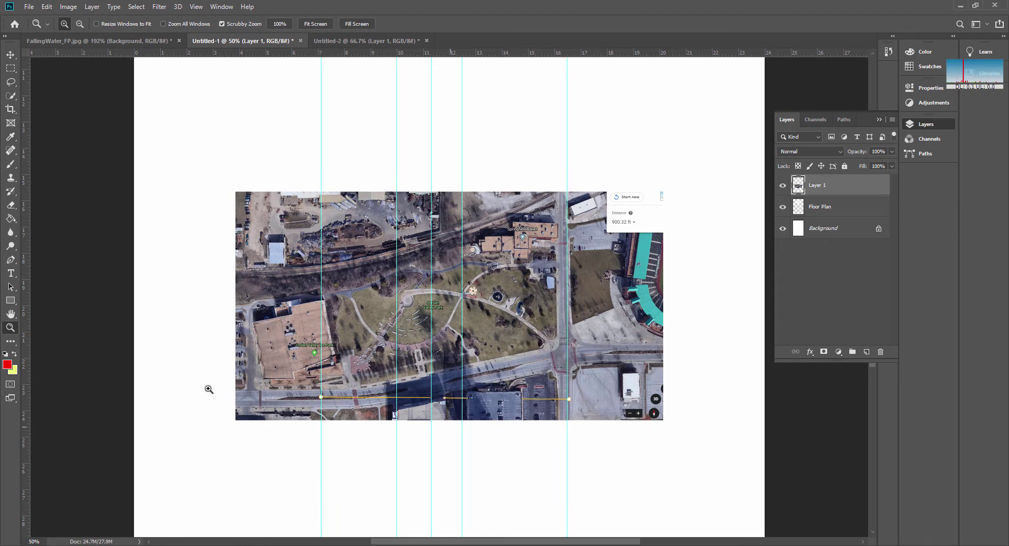
click(573, 404)
click(573, 403)
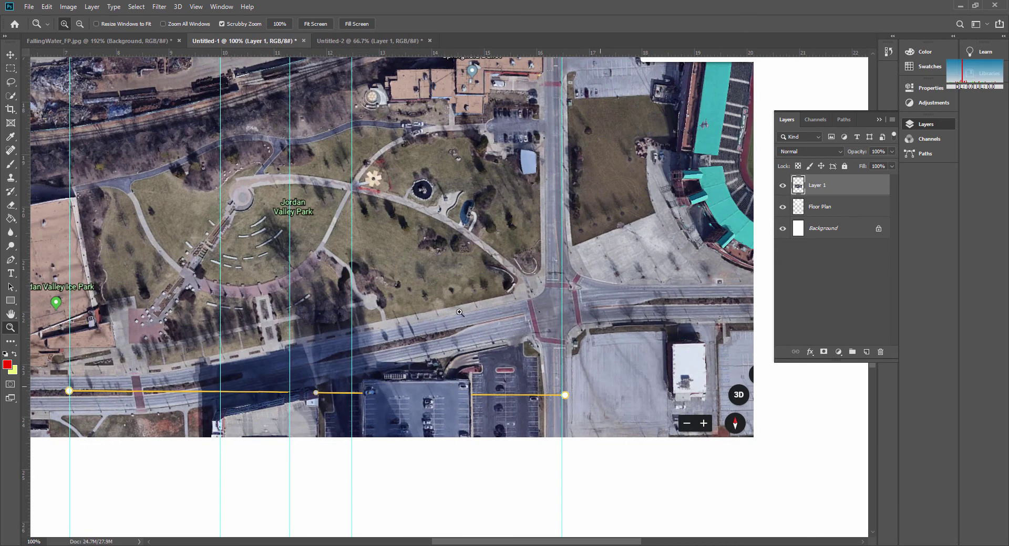
click(10, 55)
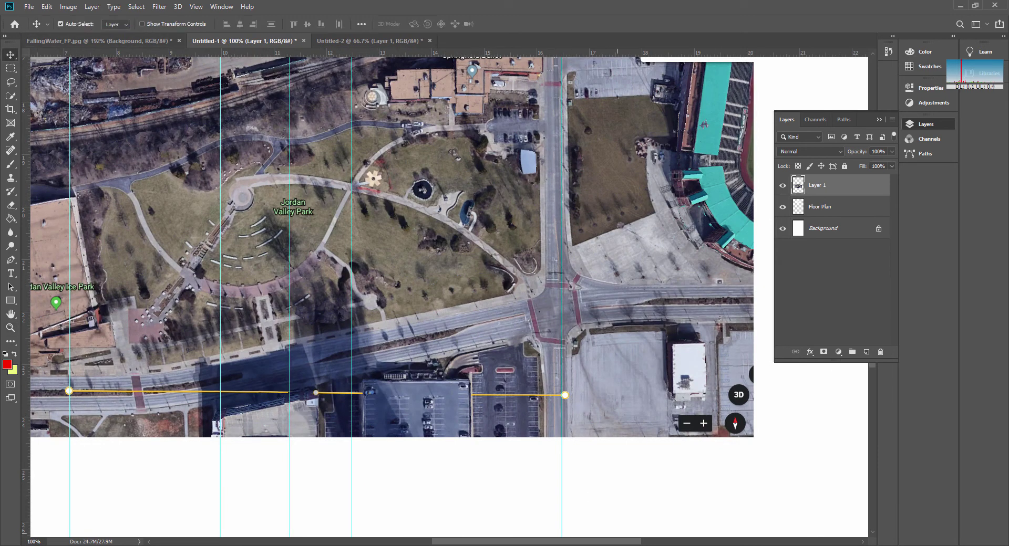
drag(562, 474, 565, 474)
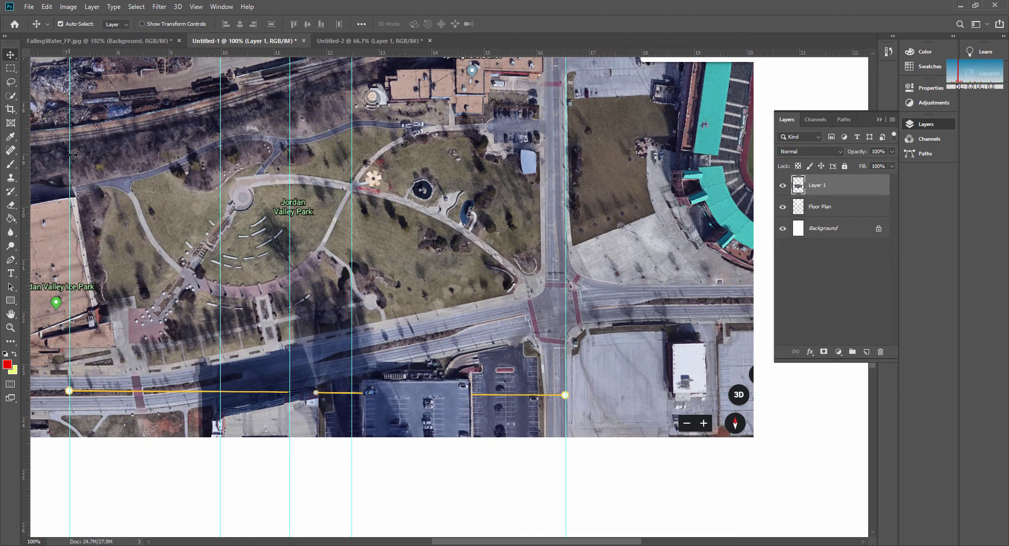
drag(72, 456, 63, 455)
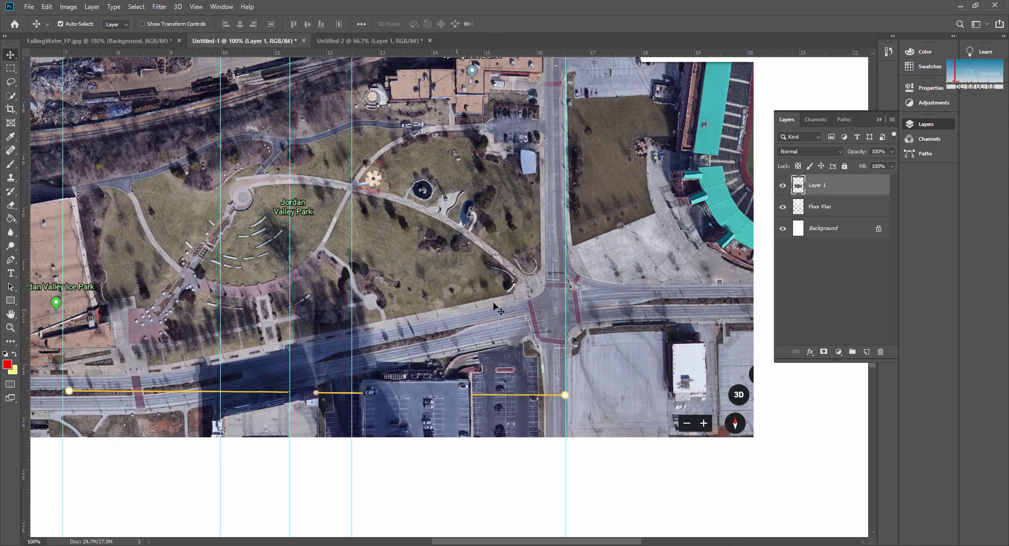
- Rename Layer 1 to 'Site Plan' and nudge it two pixels left
double_click(820, 185)
text(Site Plan)
key(Return)
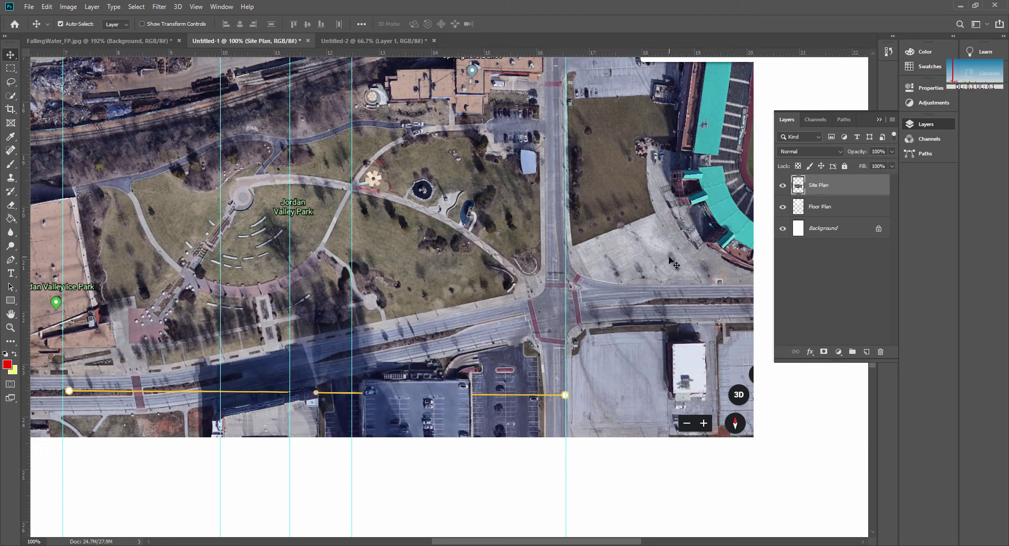
key(Left)
key(Left)
key(Left)
key(Left)
key(Left)
key(Left)
key(Left)
key(Left)
key(Left)
key(Left)
key(Left)
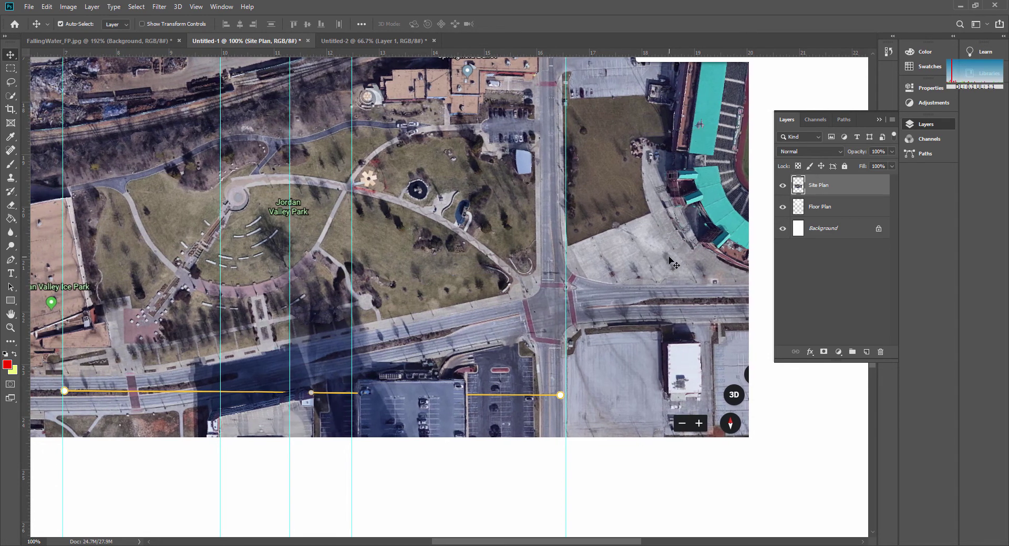
key(Left)
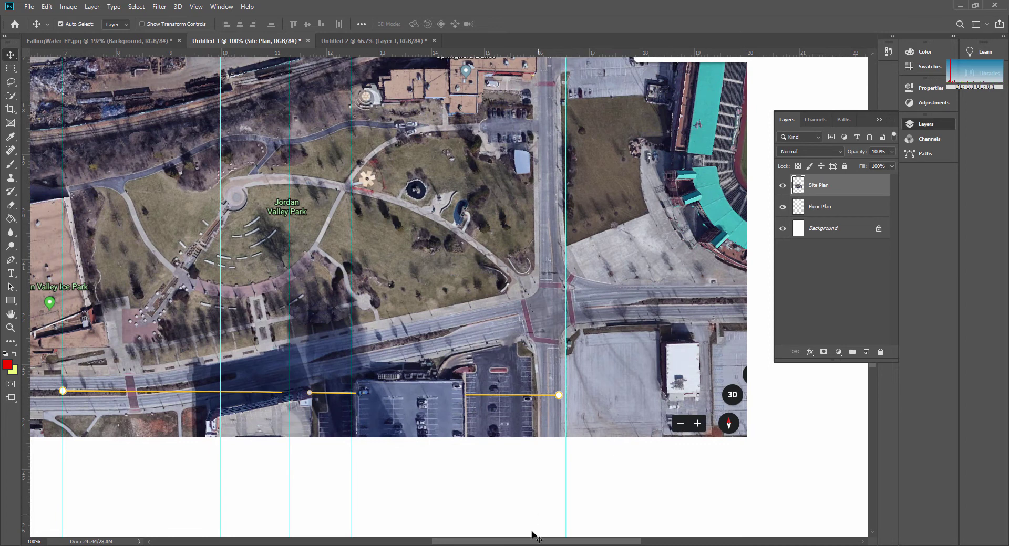
- Move the right guide onto the line's end at 16.438 in
drag(565, 499, 558, 498)
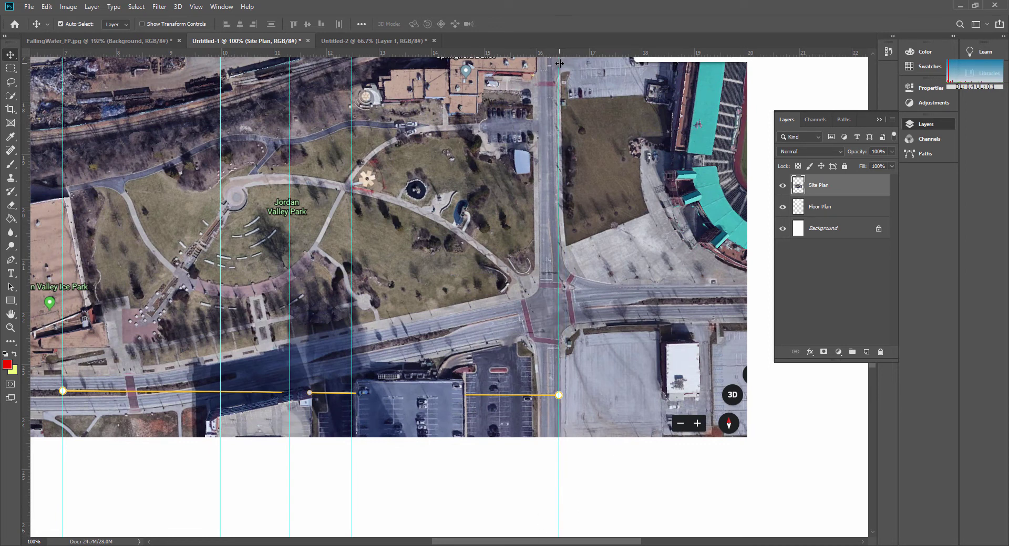
drag(561, 64, 559, 65)
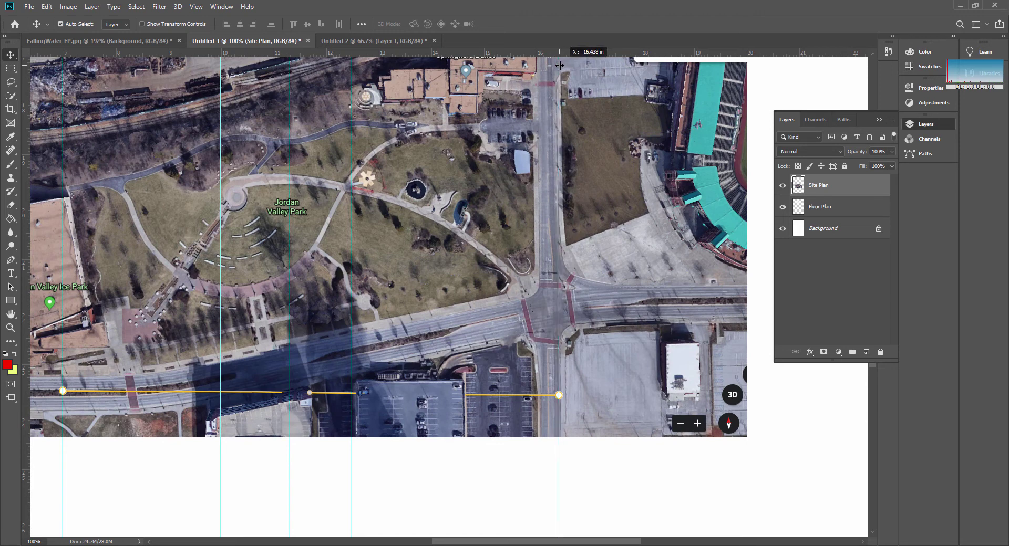
drag(559, 65, 561, 66)
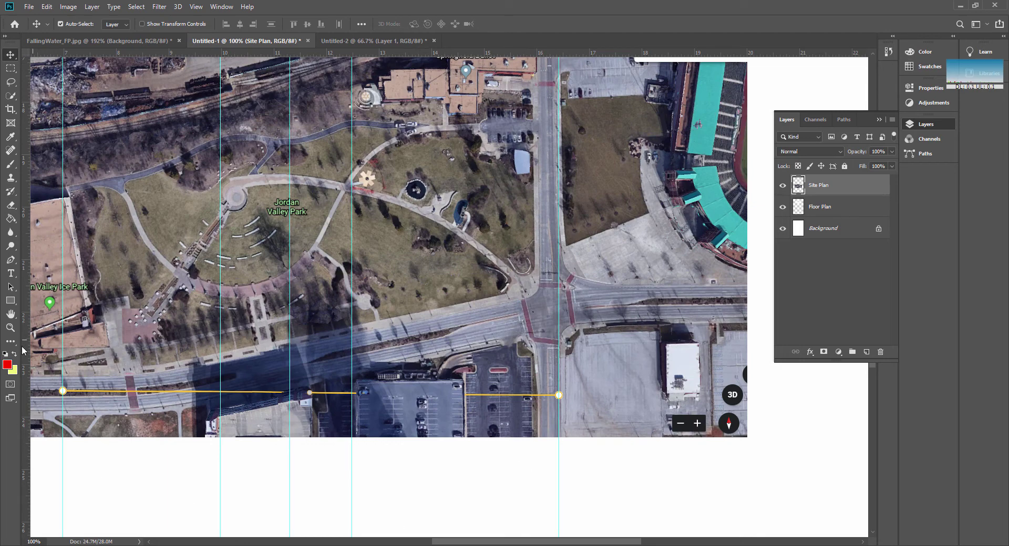
- Check the guide on the full canvas, then zoom back in and reset the right guide to 16.438 in
double_click(10, 314)
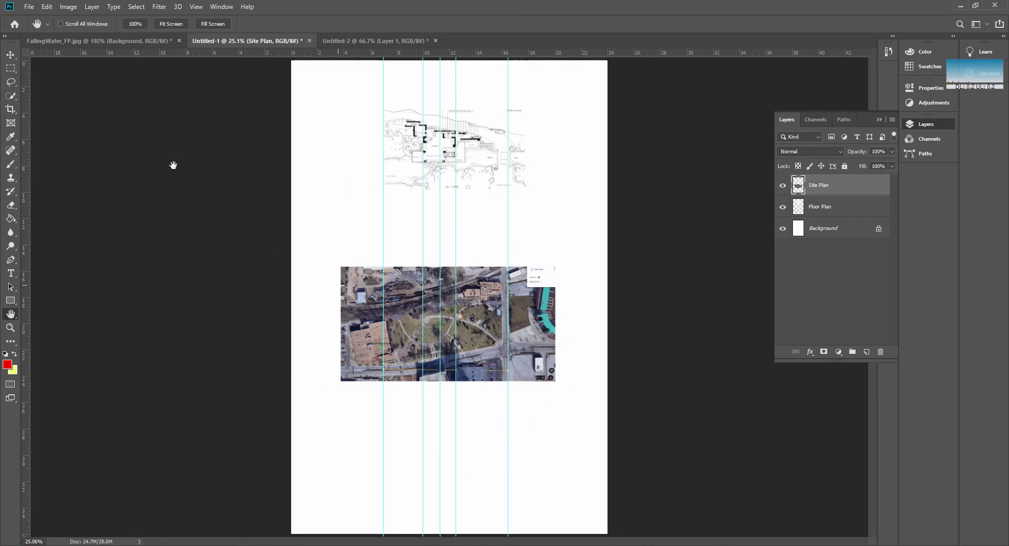
key(v)
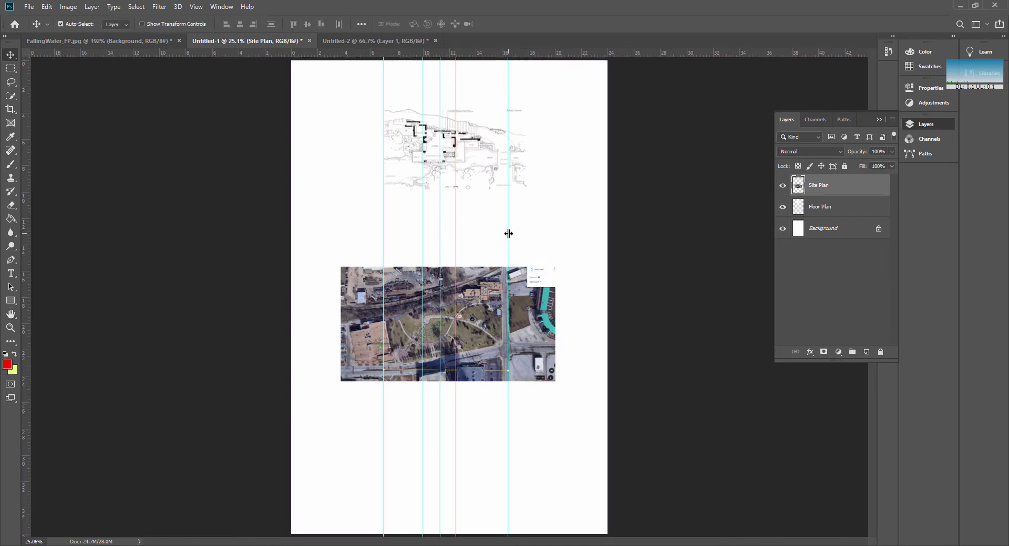
drag(507, 234, 508, 234)
click(11, 328)
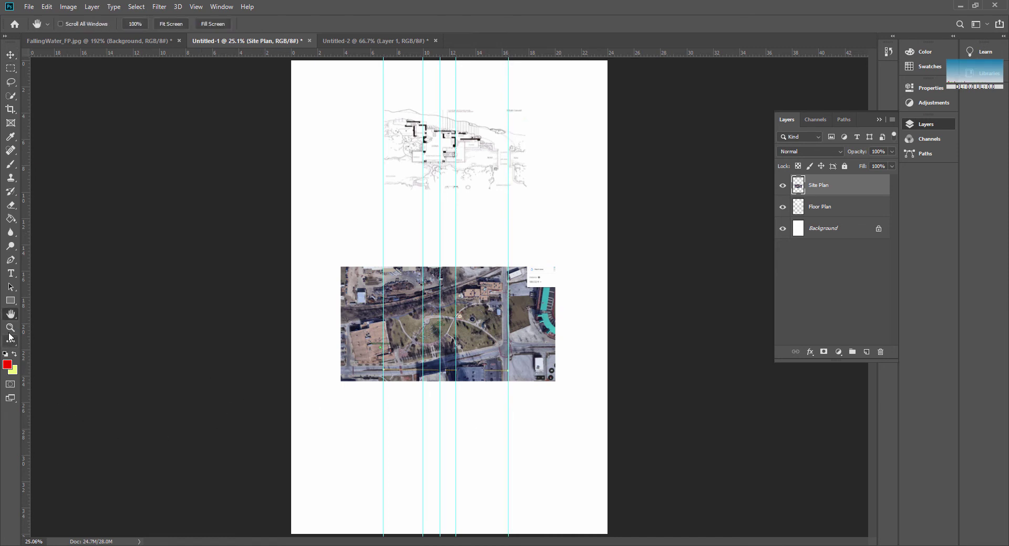
drag(508, 409, 572, 356)
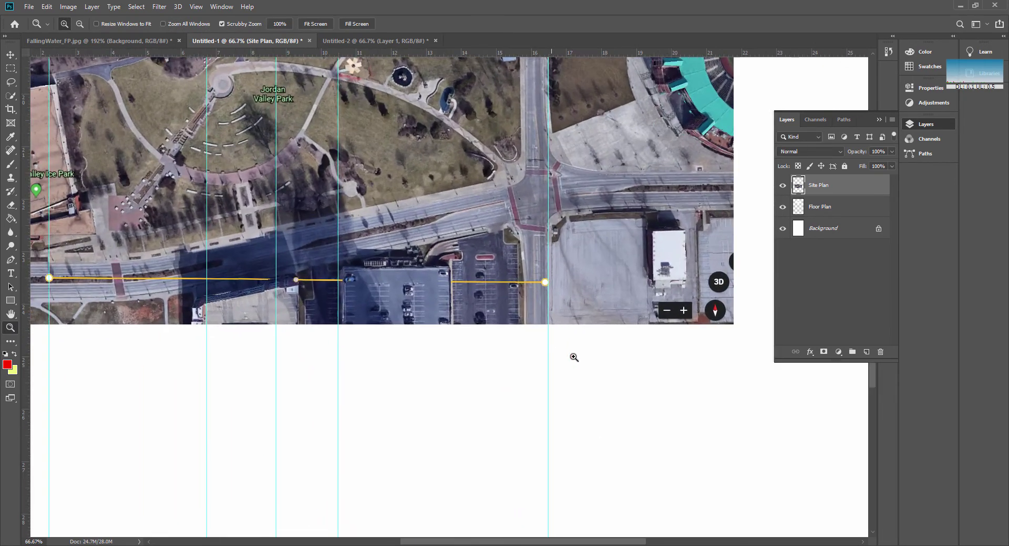
click(10, 54)
click(10, 54)
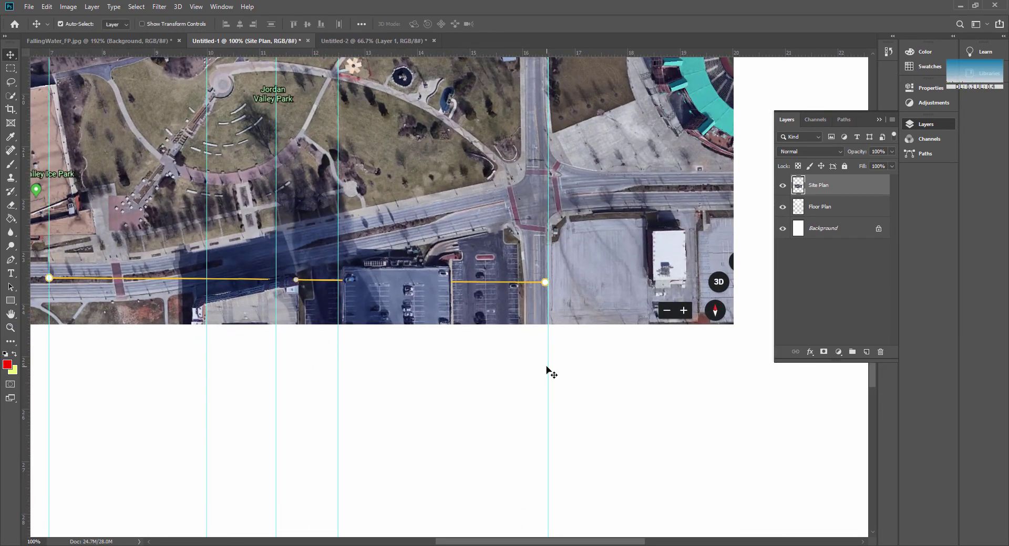
drag(549, 368, 544, 367)
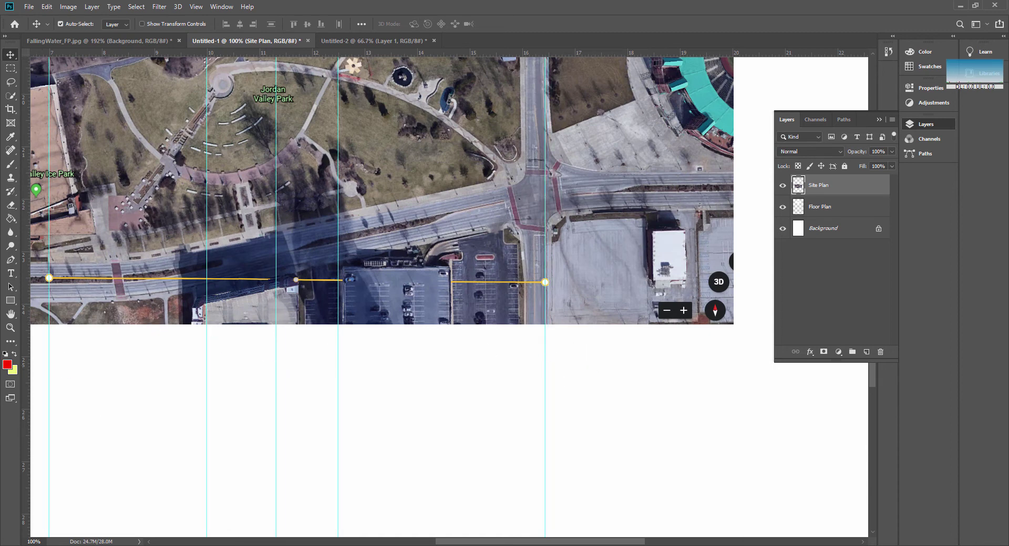
- Compute 16.438 − 7 = 9.438 in Windows Calculator as the line's width in inches
key(alt+Tab)
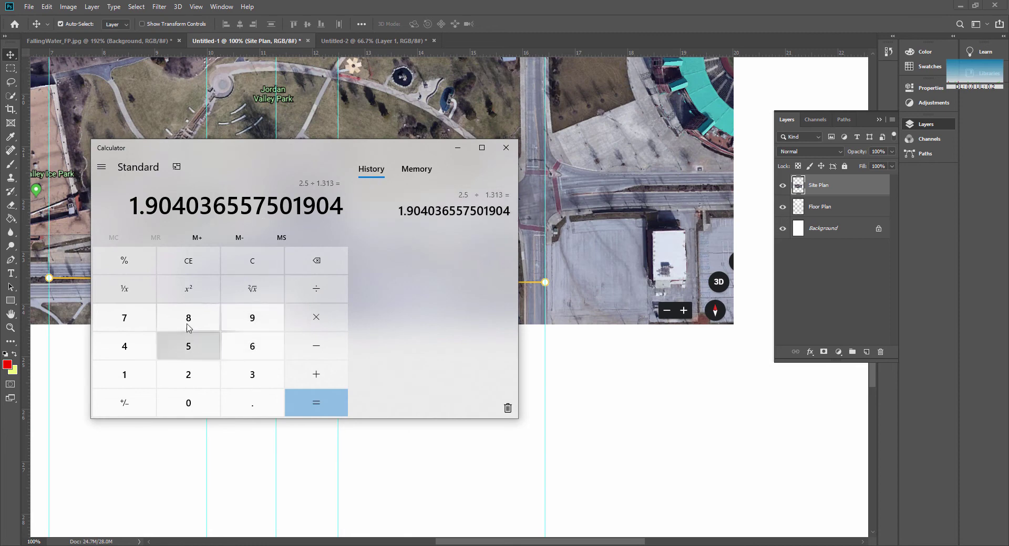
click(189, 261)
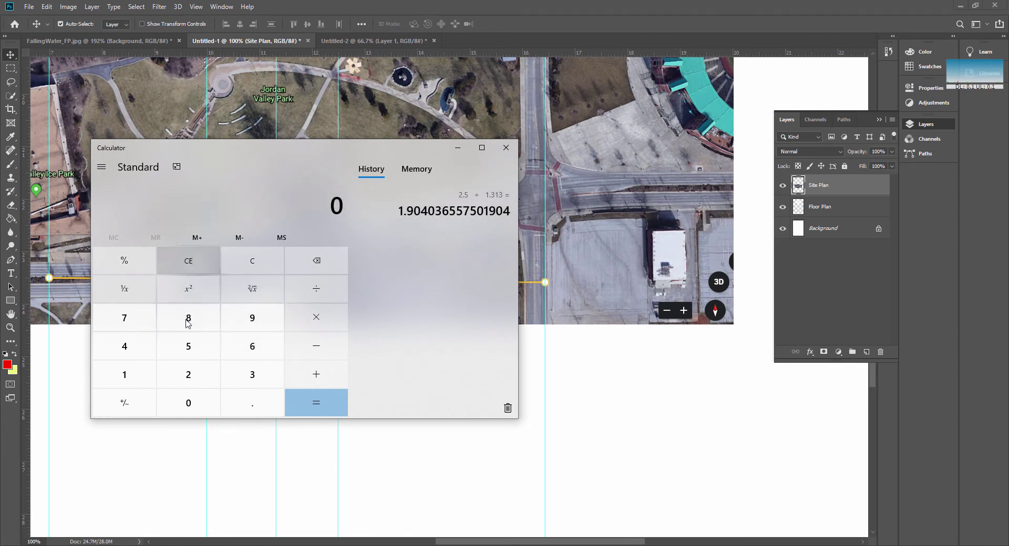
click(126, 375)
click(247, 347)
click(243, 402)
click(126, 347)
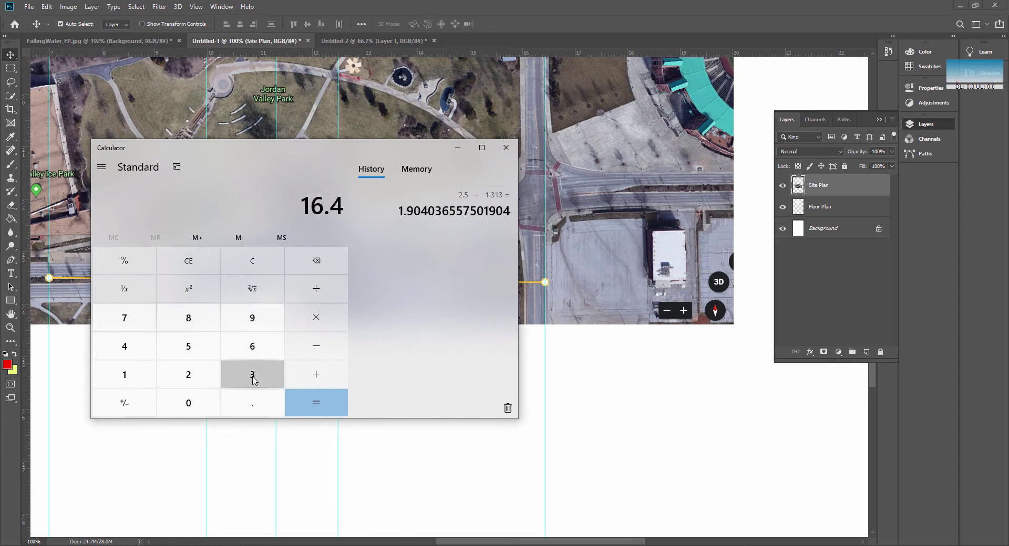
click(253, 380)
click(203, 323)
click(319, 352)
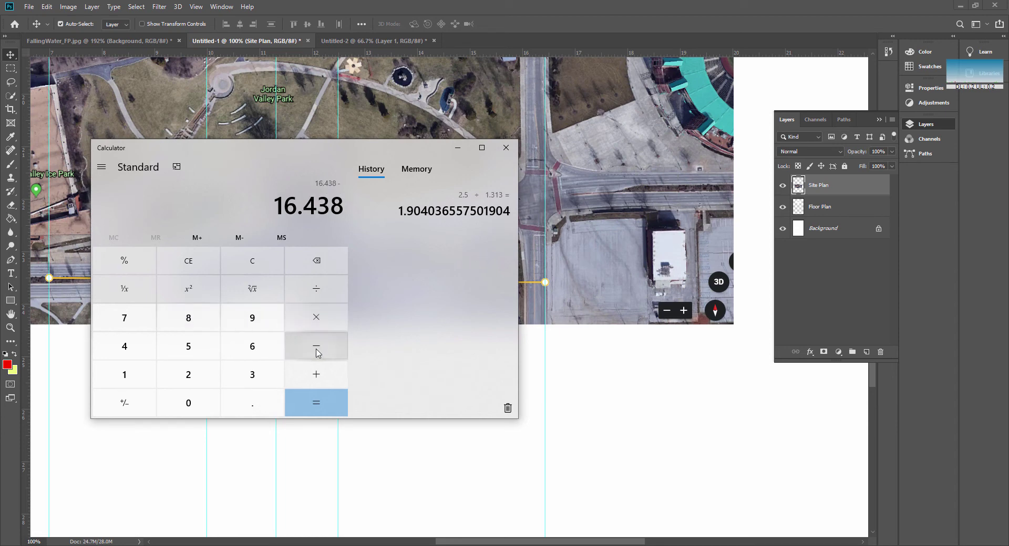
click(147, 321)
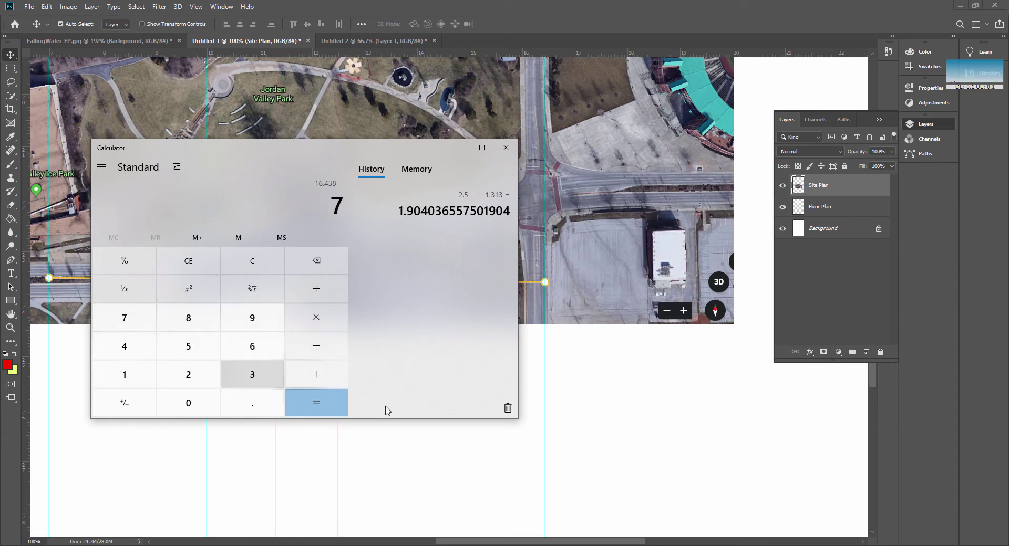
click(332, 406)
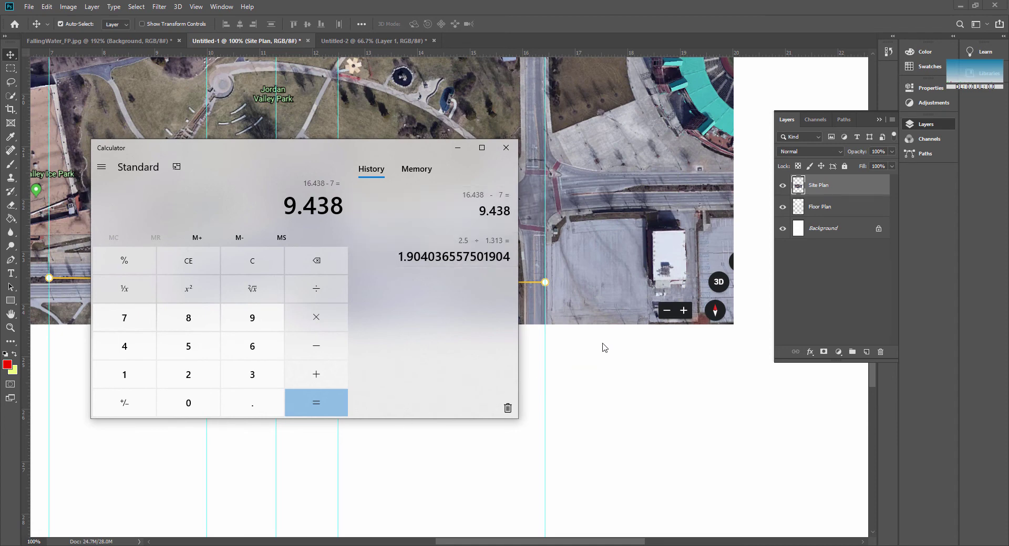
key(alt+Tab)
key(alt+Tab)
key(alt+Tab)
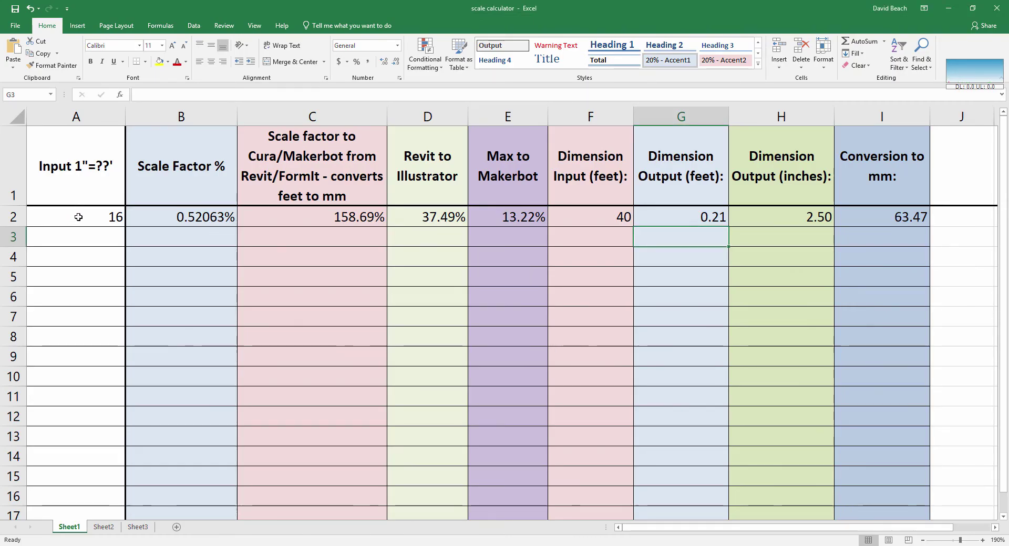
- Enter 50 as the scale input in cell A2
click(78, 217)
text(50)
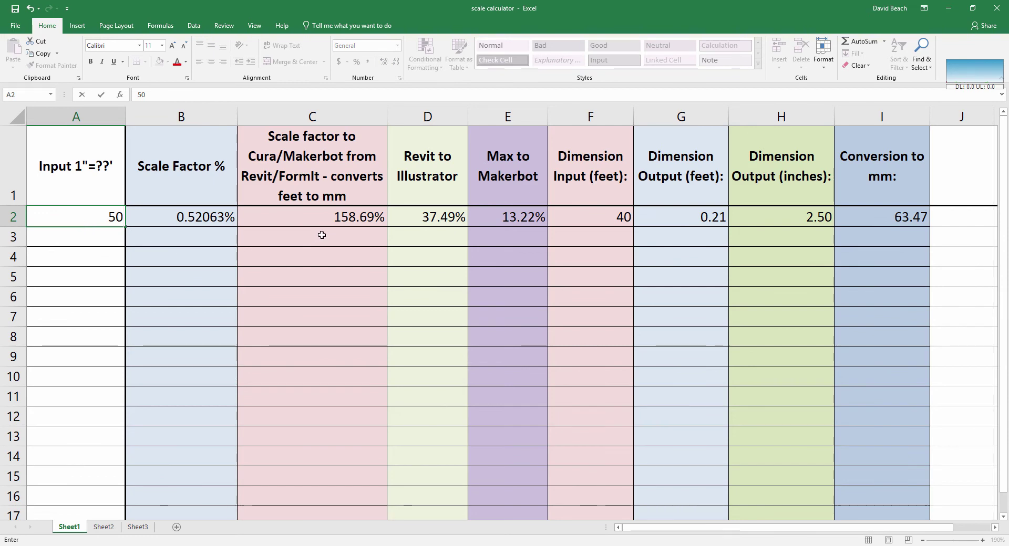
click(576, 230)
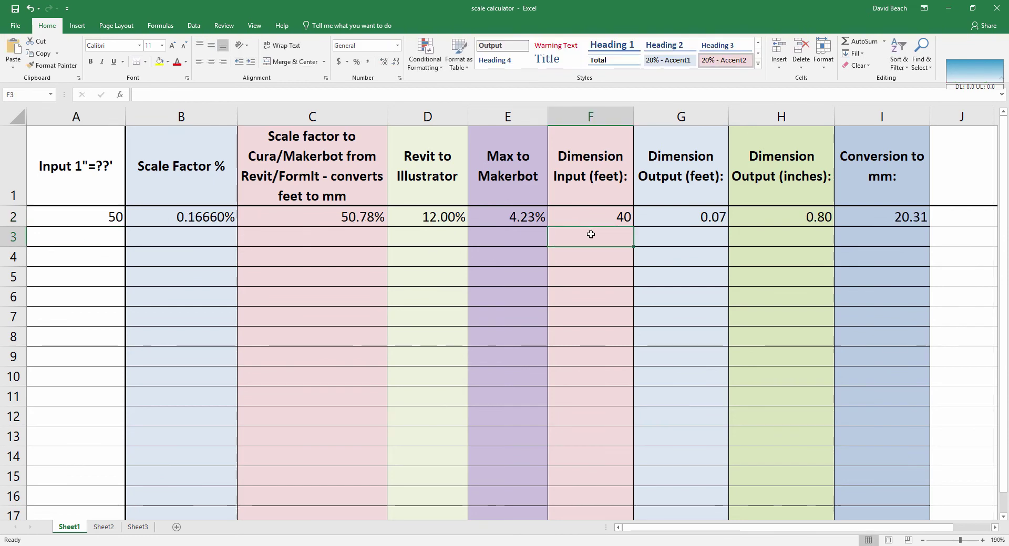
key(alt+Tab)
key(alt+Tab)
key(alt+Tab)
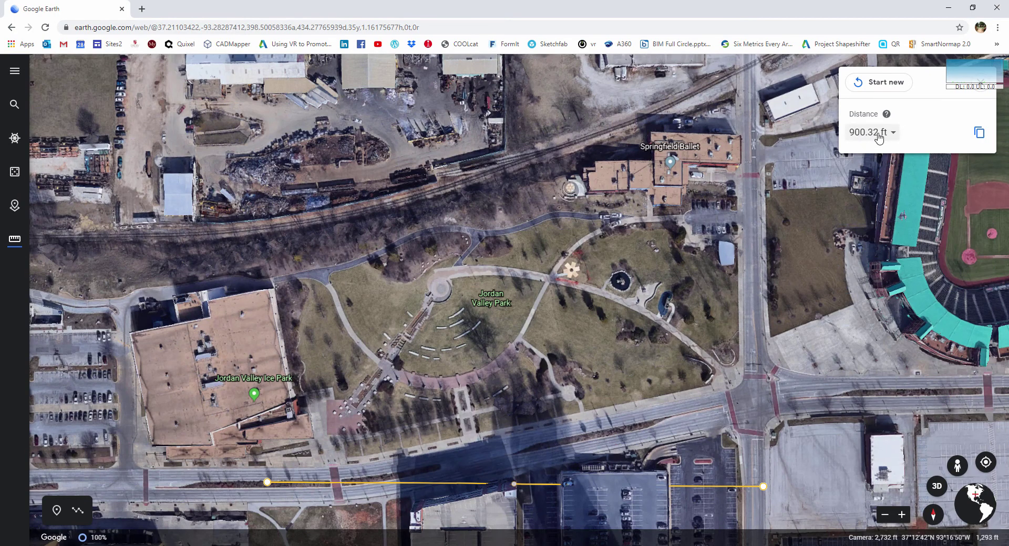
key(alt+Tab)
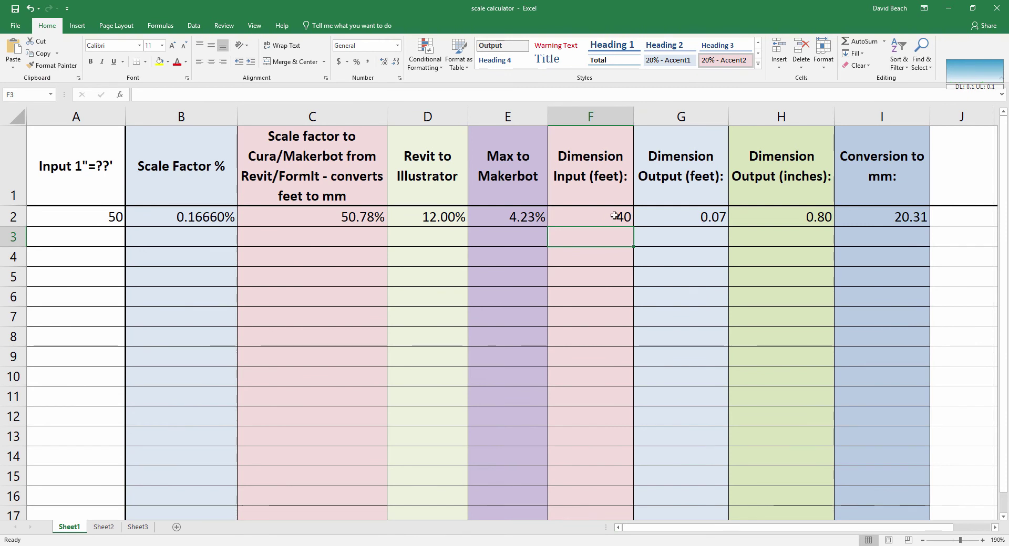
- Enter 900 feet in Dimension Input cell F2, yielding 1.50 ft, 17.99 in and 457.02 mm
click(595, 221)
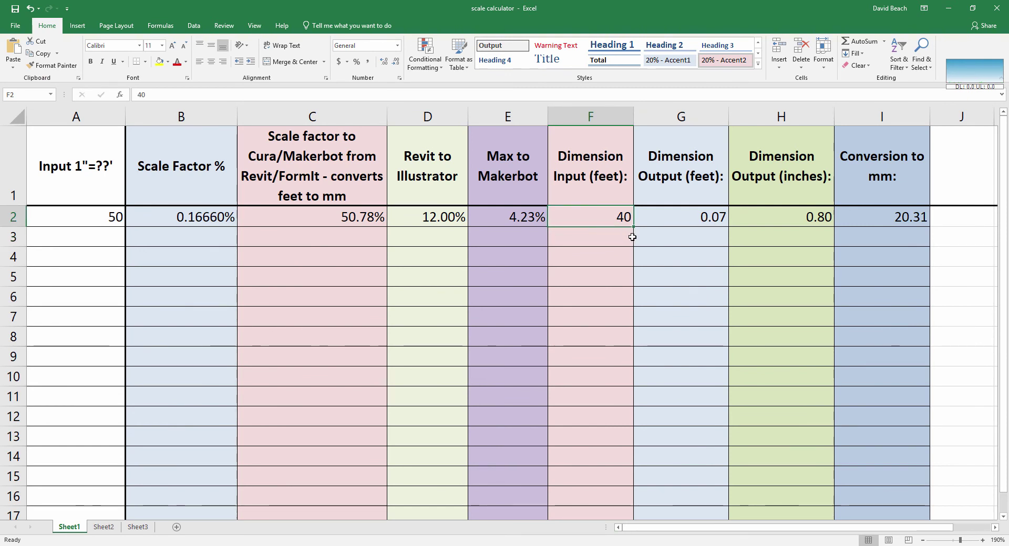
text(900)
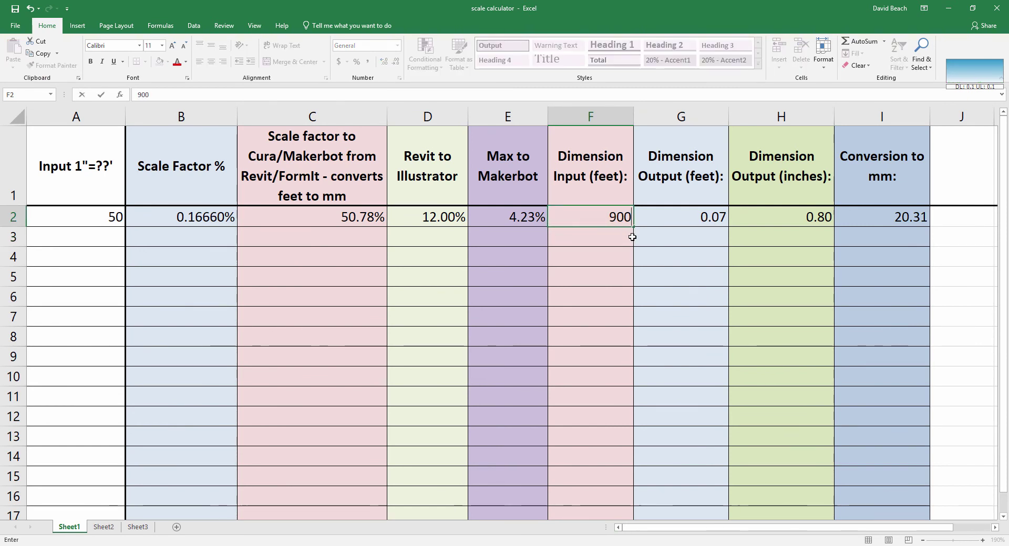
click(698, 242)
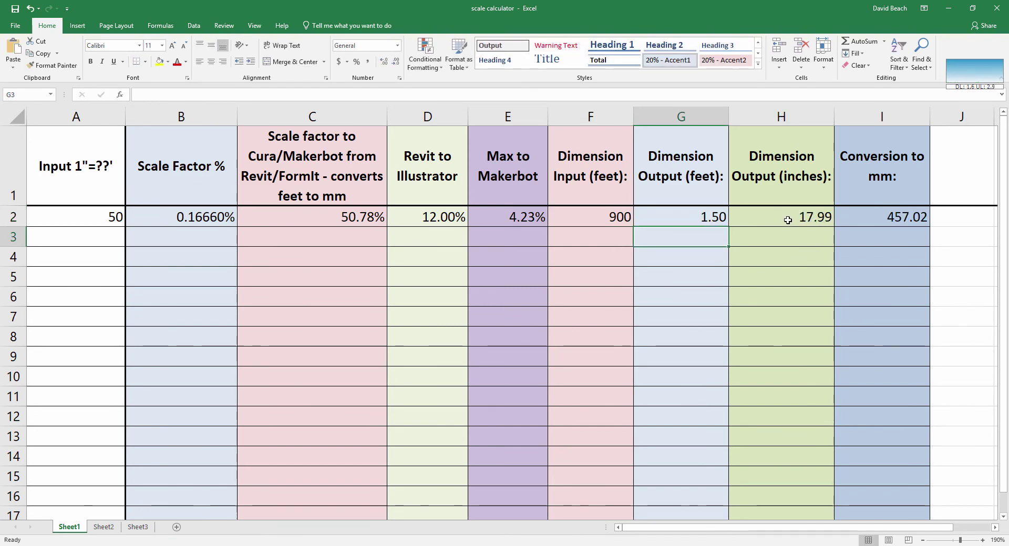
key(alt+Tab)
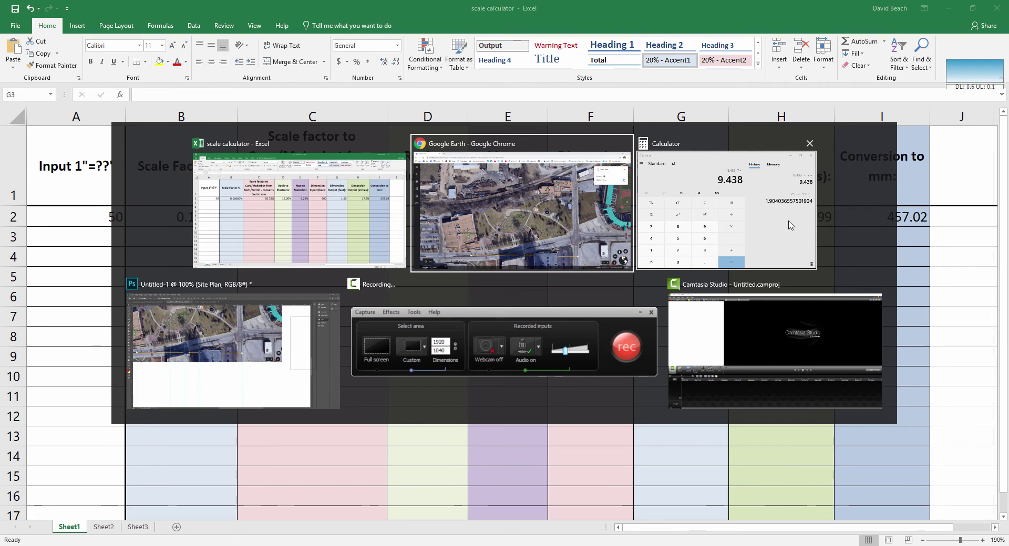
key(Tab)
key(Tab)
key(Tab)
key(Tab)
key(Tab)
key(Tab)
key(Tab)
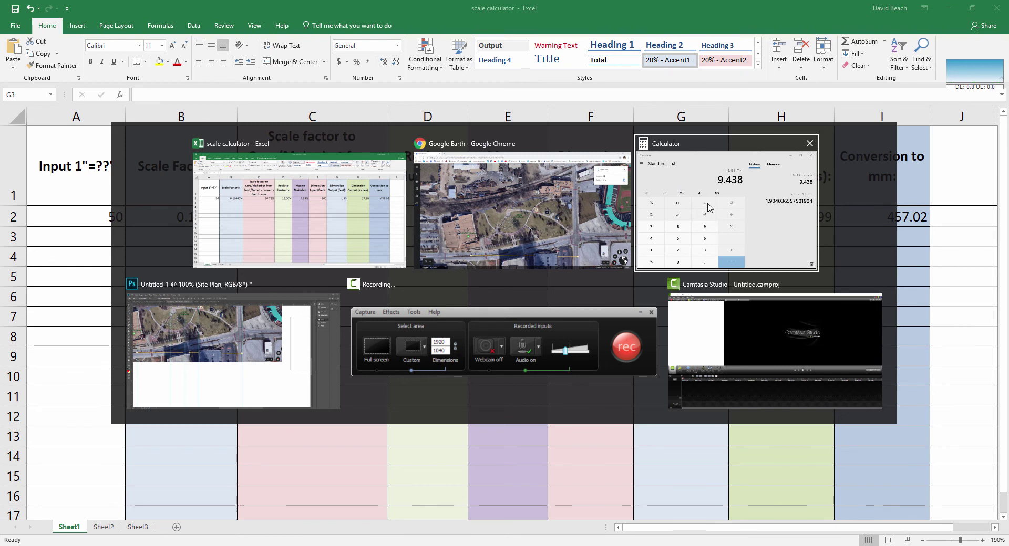
key(Tab)
key(Tab)
key(Tab)
key(Tab)
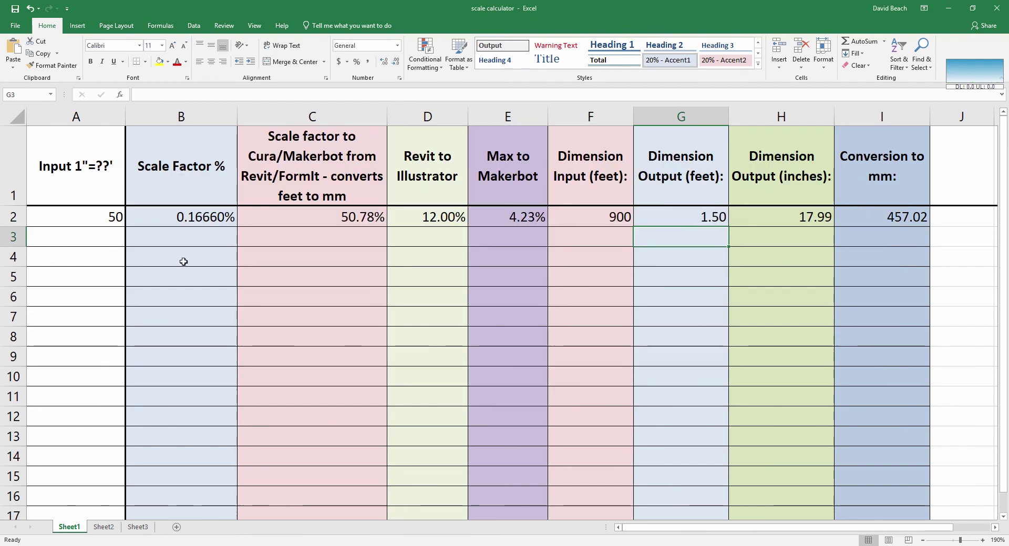
- Change scale input A2 to 80, giving 0.94 ft, 11.25 in and 285.64 mm, and check H2's formula
click(75, 216)
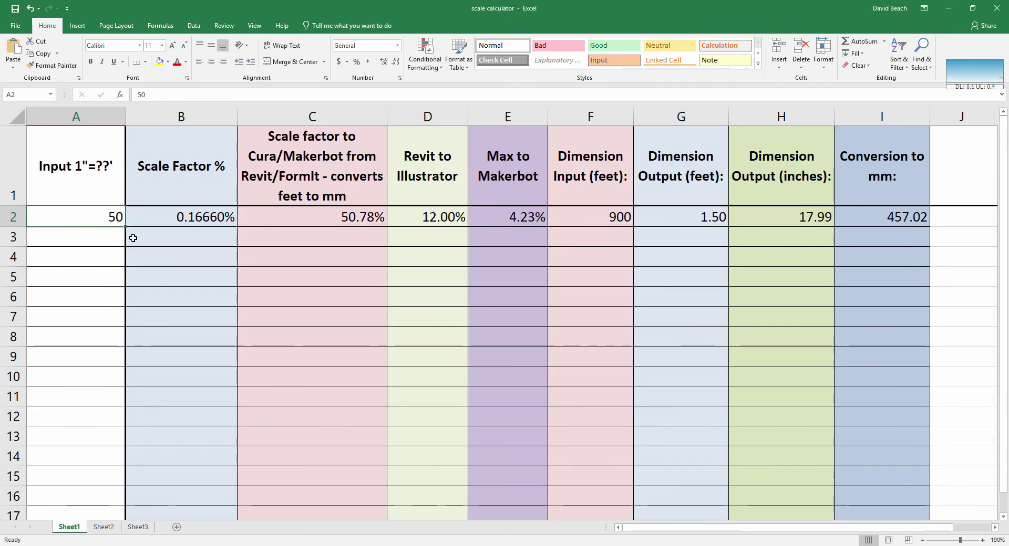
text(80)
key(Return)
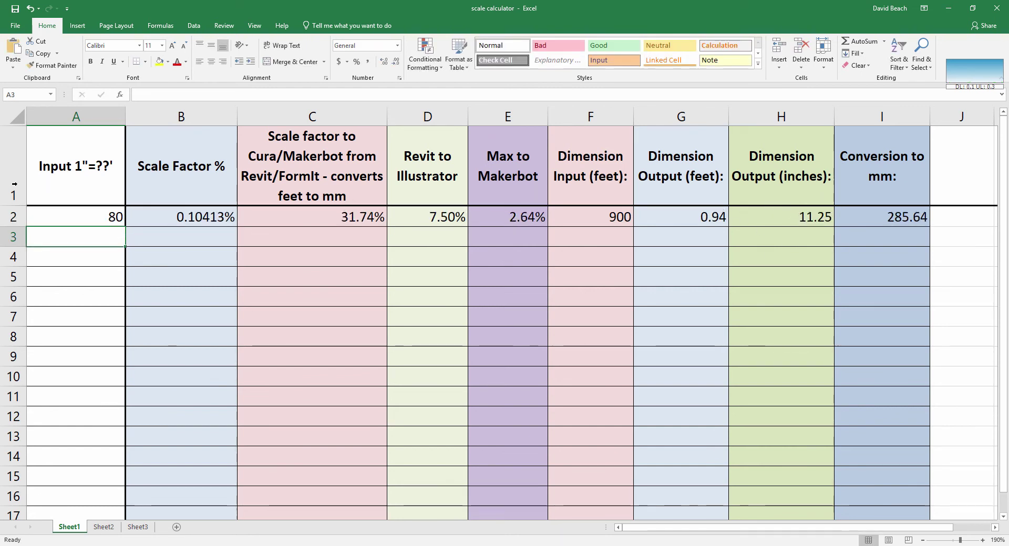
click(65, 212)
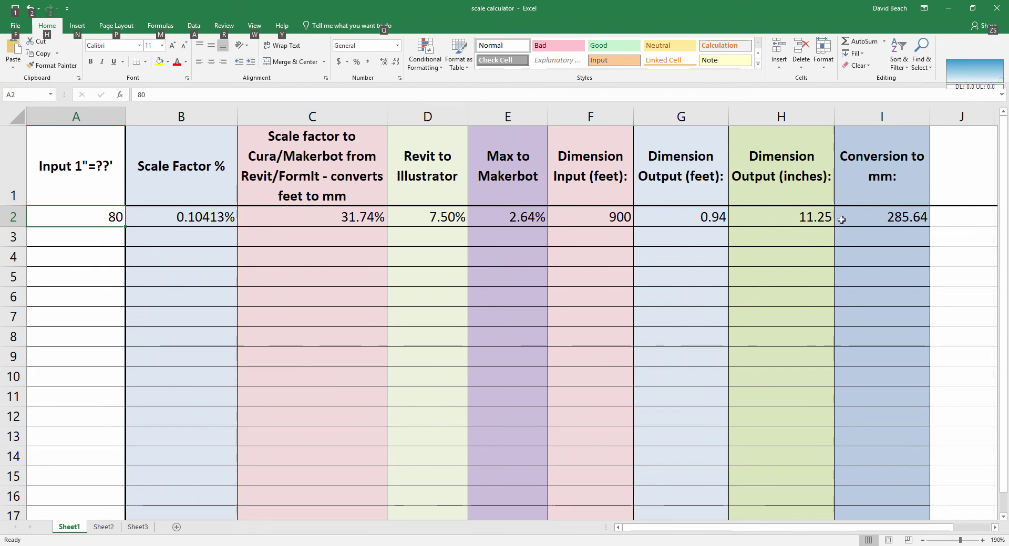
click(763, 218)
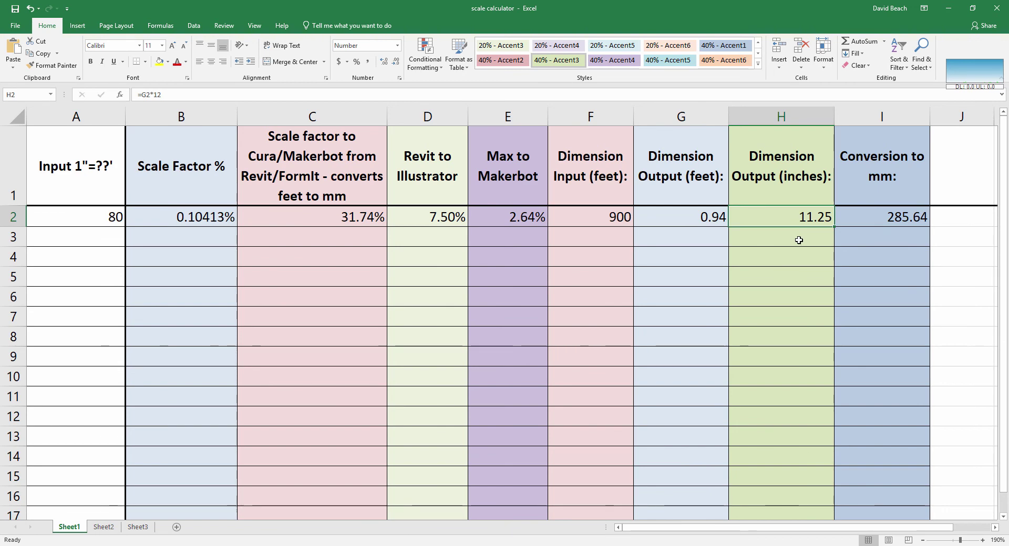
key(alt+Tab)
click(797, 231)
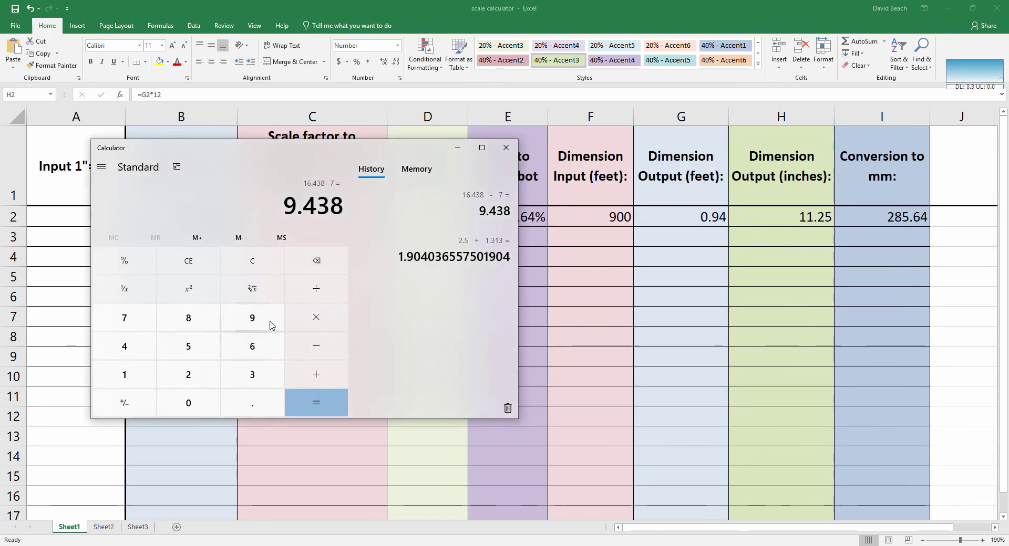
- Compute 11.25 ÷ 9.438 = 1.191989828353465 in Calculator, then return to the Photoshop Site Plan document
double_click(126, 375)
click(237, 402)
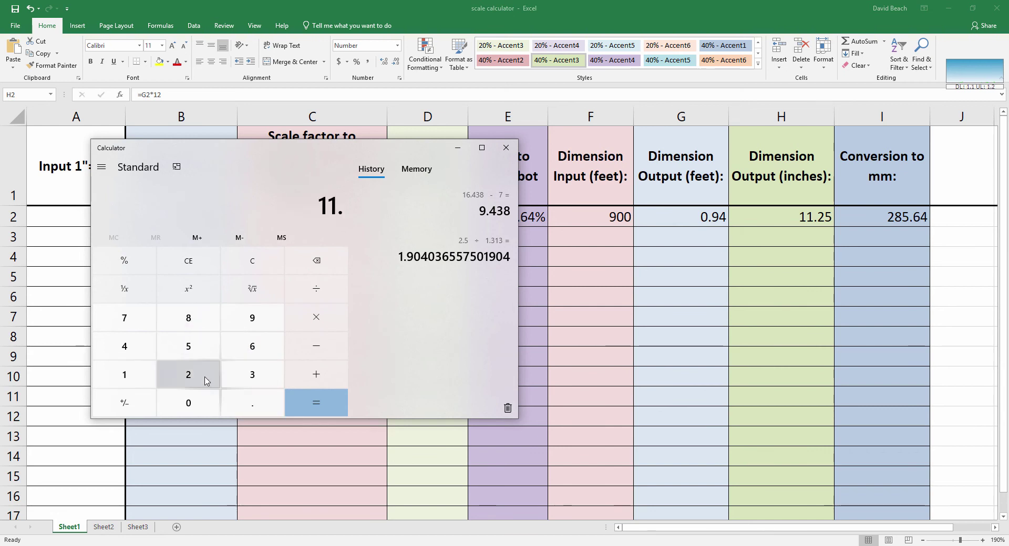
click(205, 380)
click(210, 348)
click(316, 290)
click(252, 319)
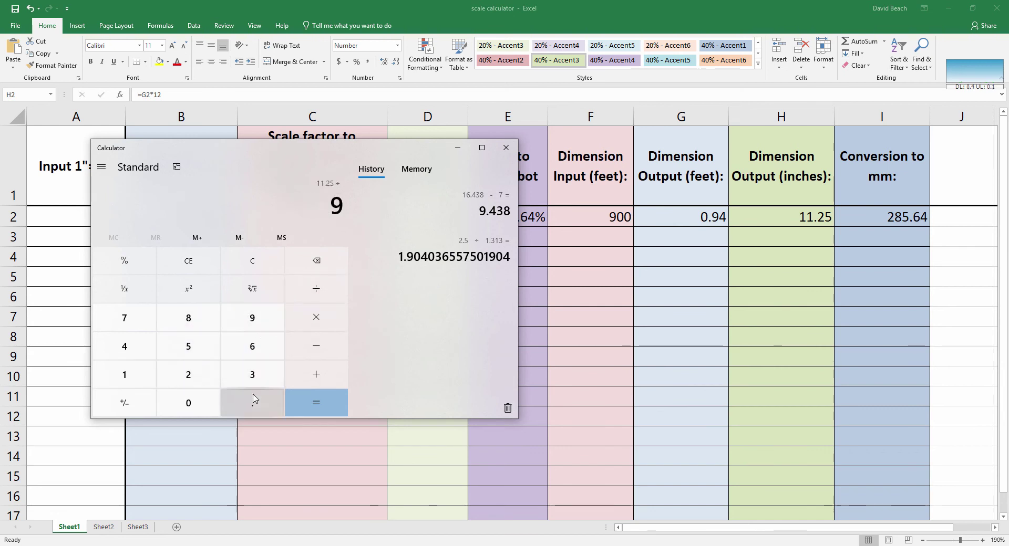
click(255, 400)
click(124, 346)
click(252, 374)
click(188, 318)
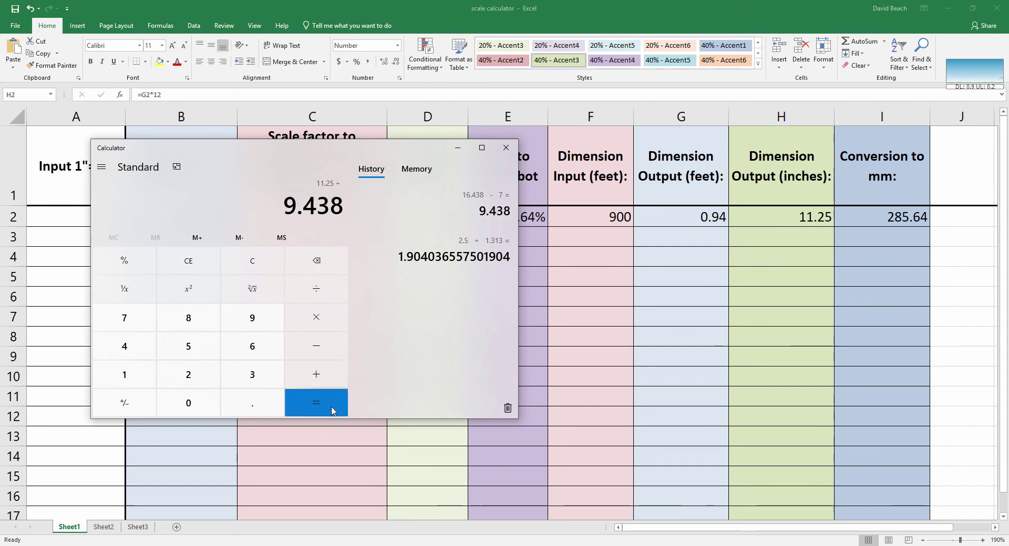
click(332, 410)
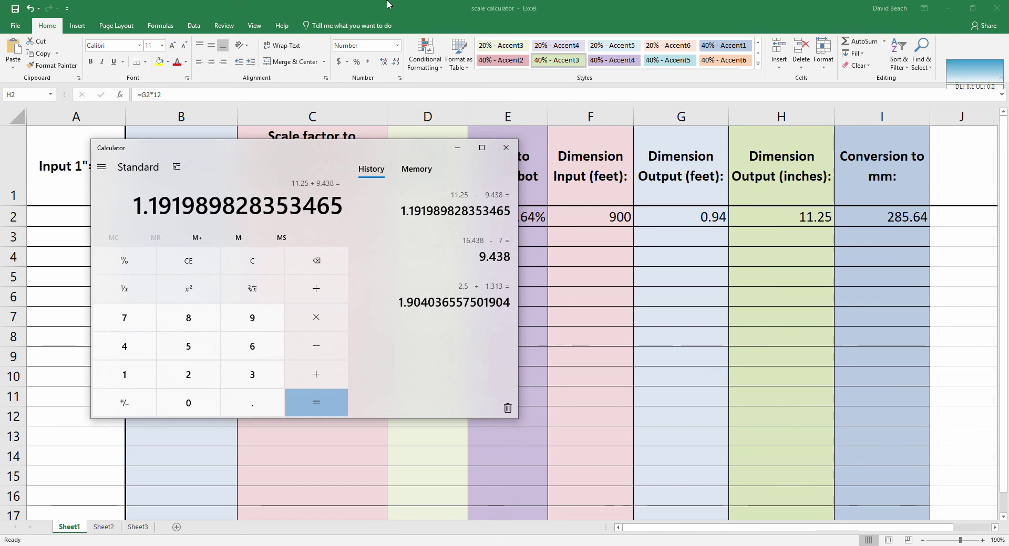
key(alt+Tab)
key(Tab)
key(Tab)
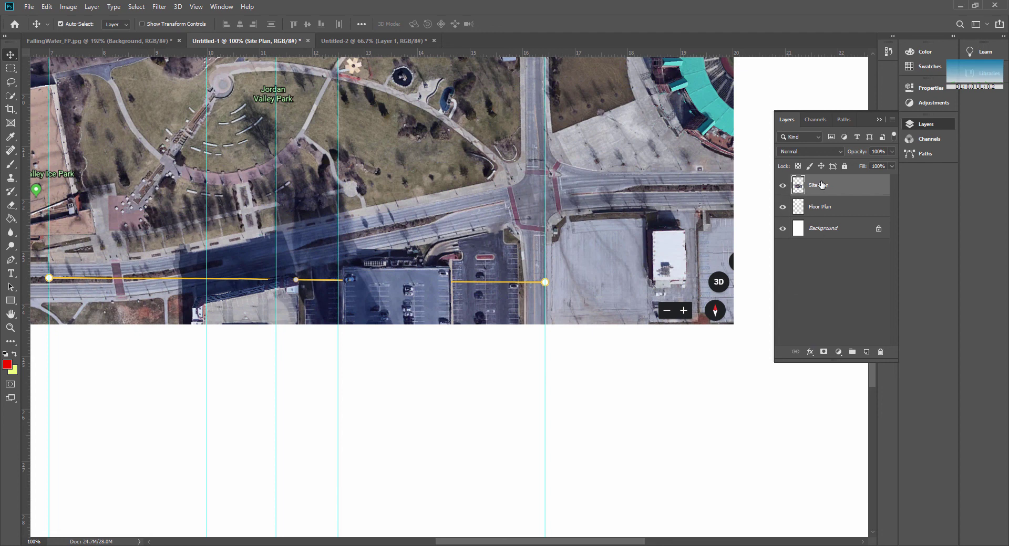
- Scale the Site Plan aerial to 120% width and height using Edit > Transform > Scale
click(47, 6)
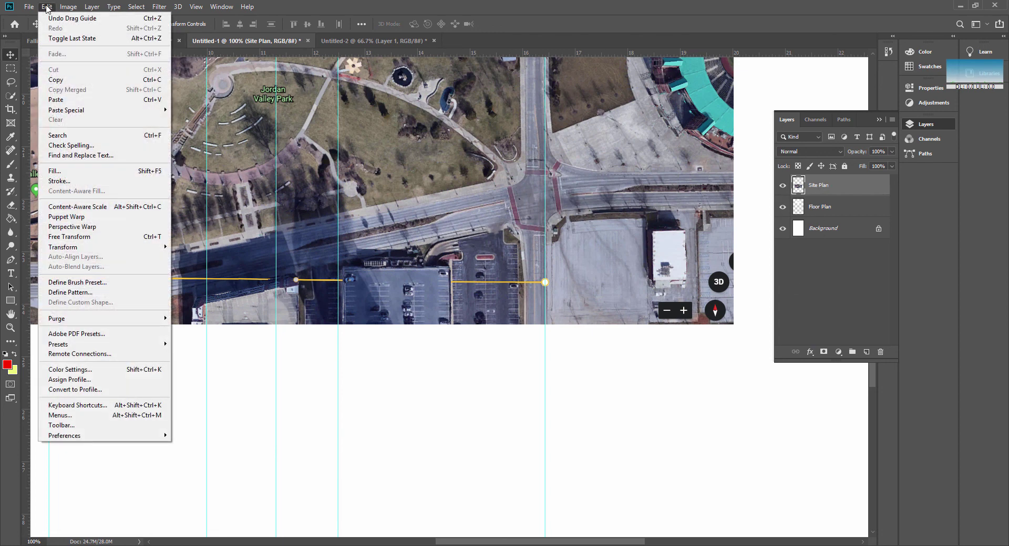
mouse_move(103, 248)
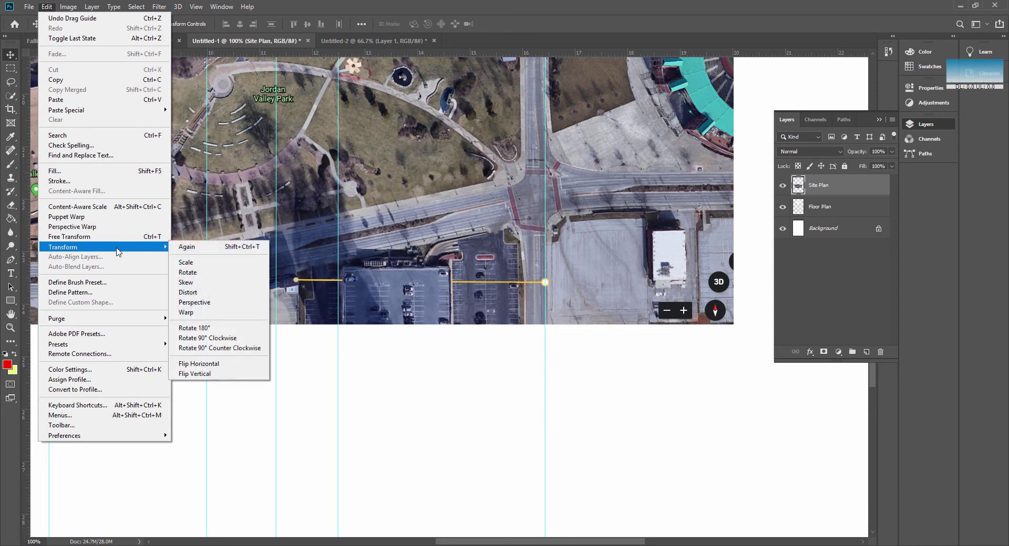
click(181, 262)
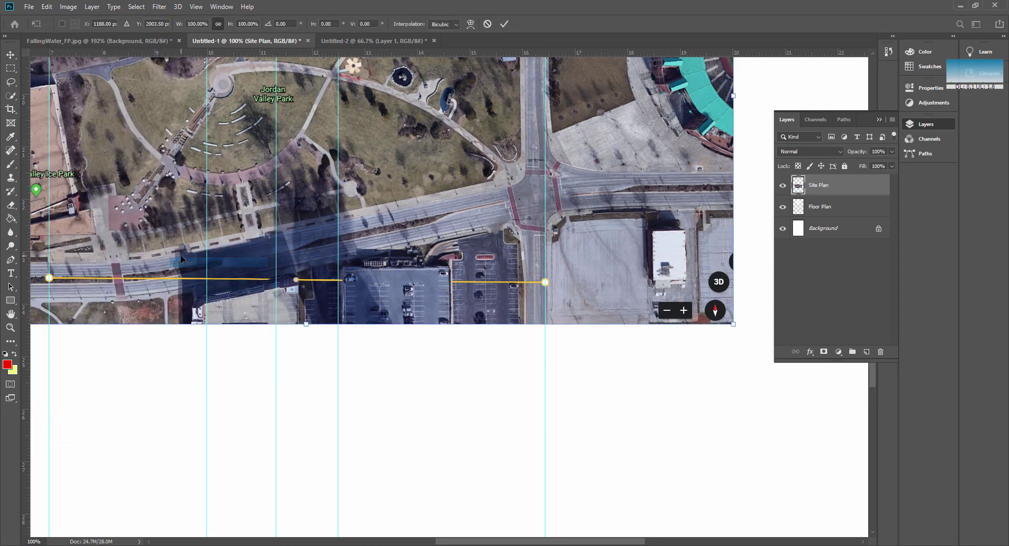
click(207, 24)
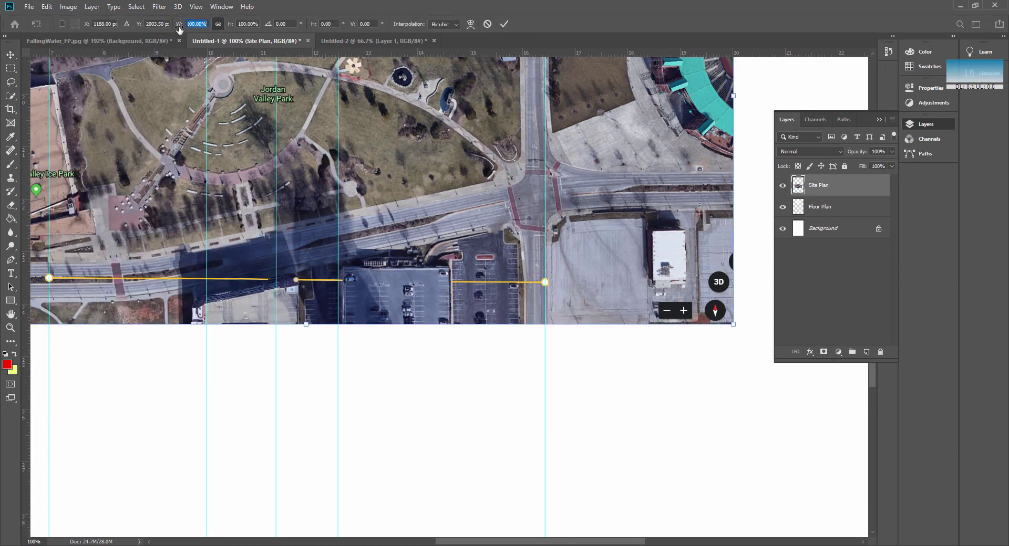
text(120)
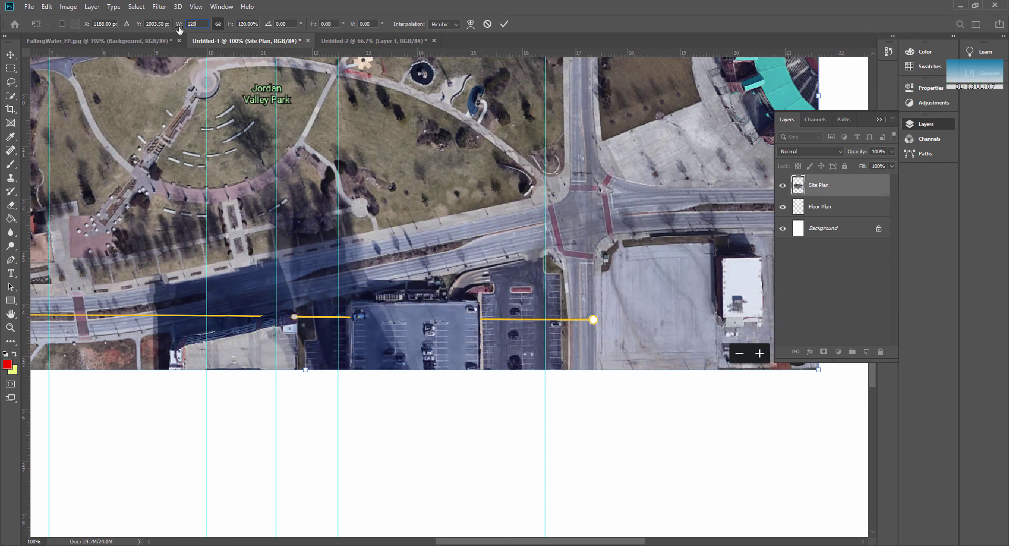
key(Return)
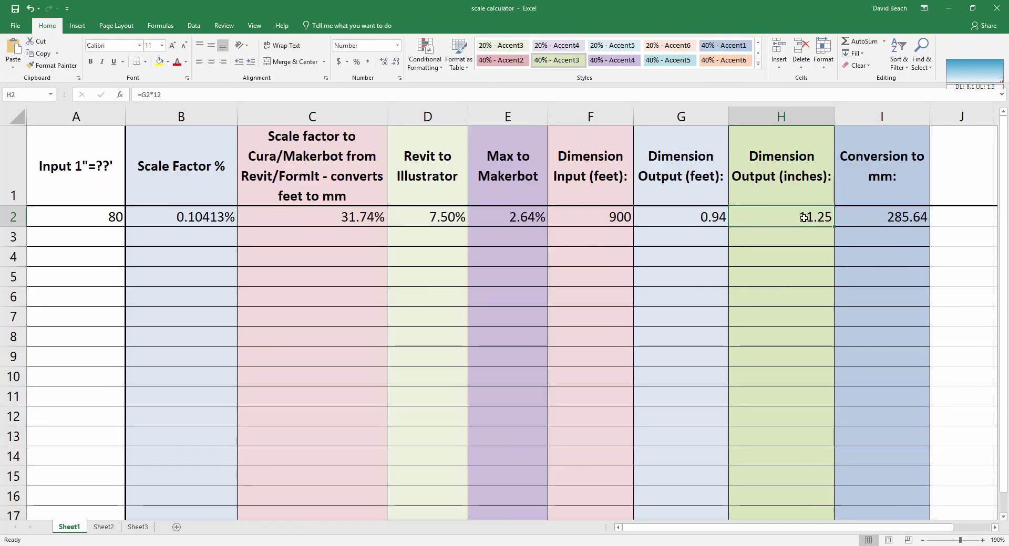
- Switch from the Excel spreadsheet back to the Photoshop Site Plan document
key(alt+Tab)
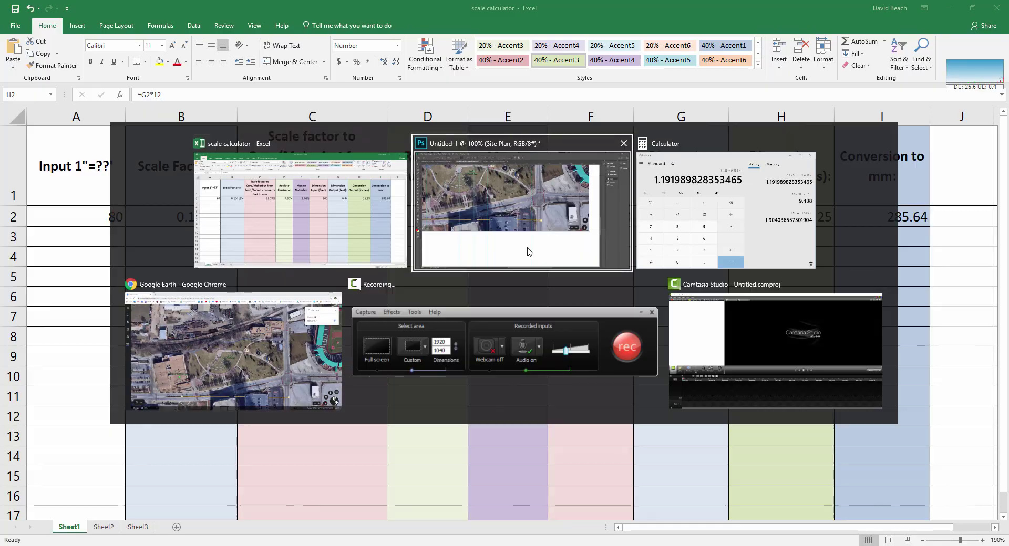
click(530, 252)
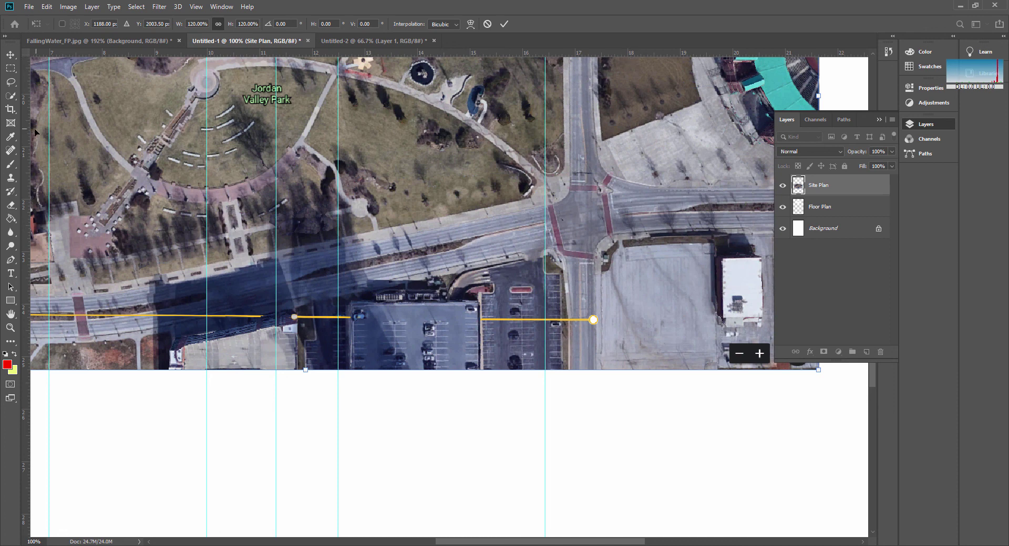
- Add a vertical guide near 18.125 in, commit the 120% scale, and nudge the aerial right and down
drag(24, 126, 642, 160)
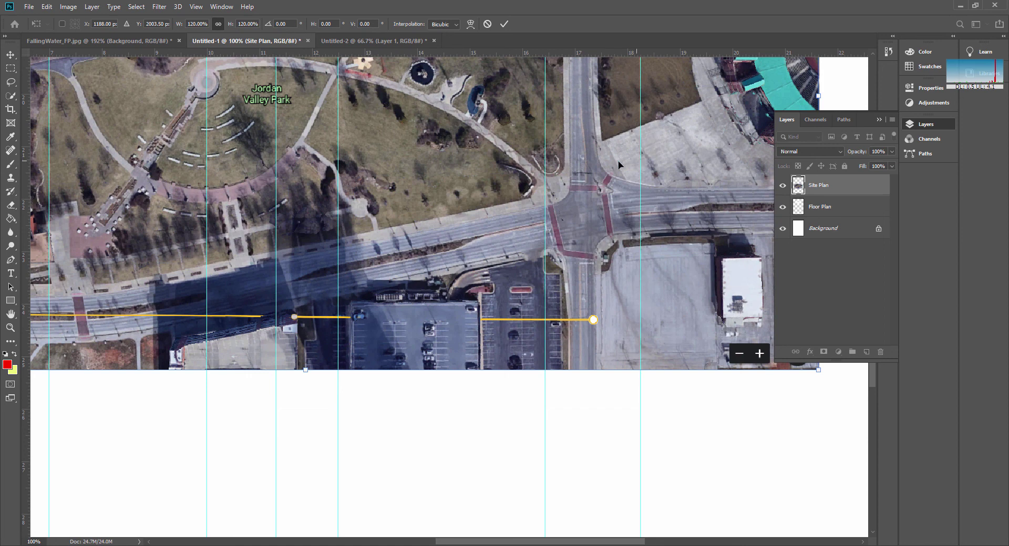
key(Return)
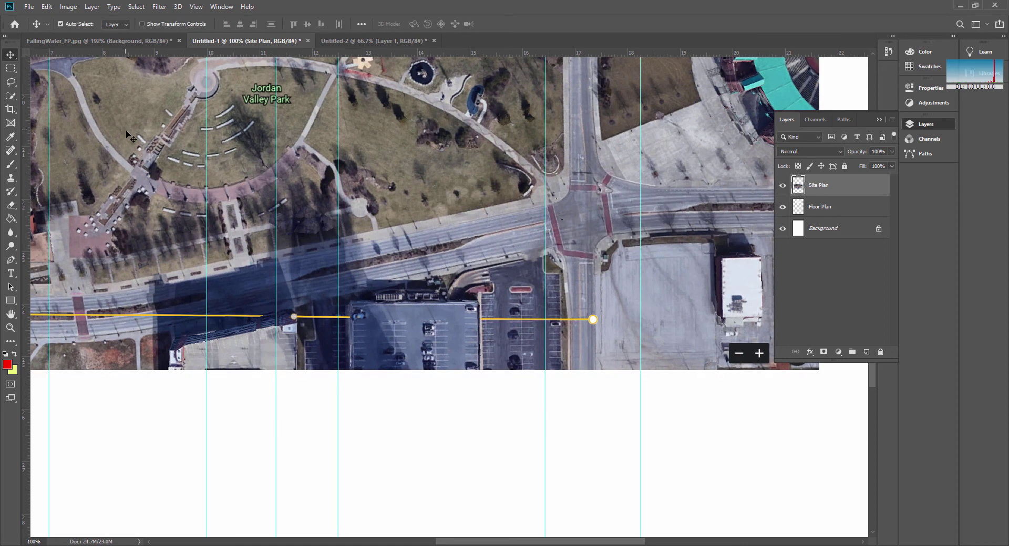
drag(130, 129, 174, 151)
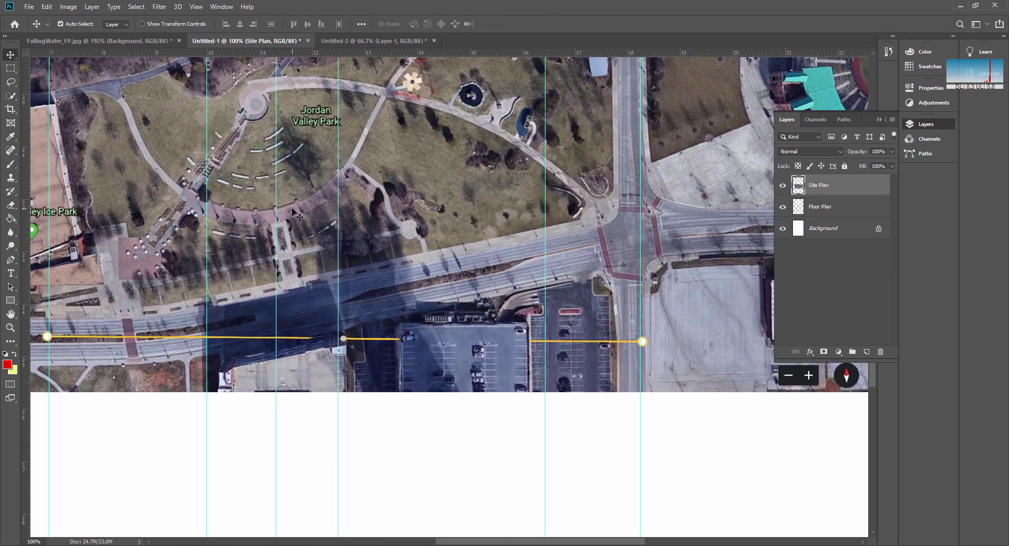